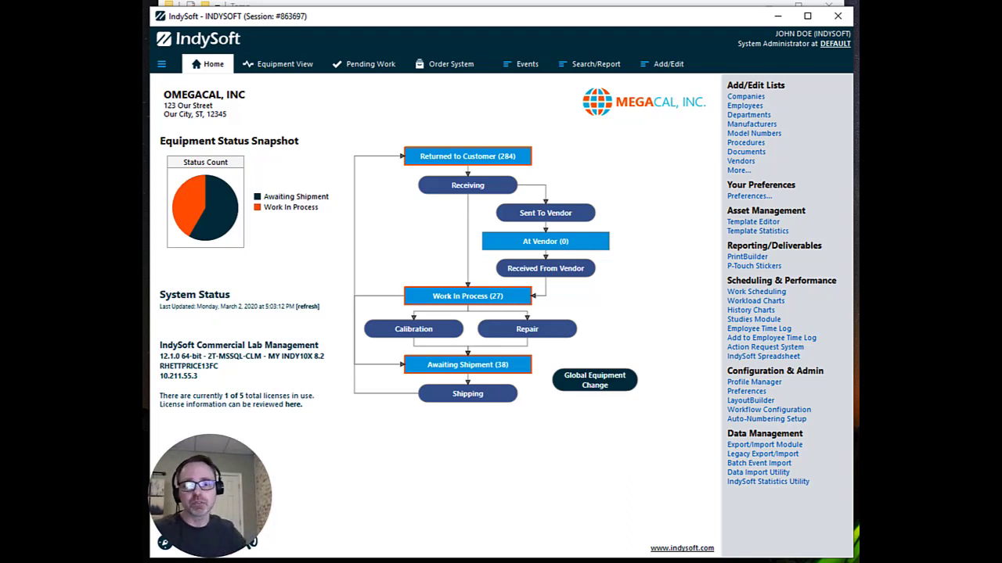
- Open the Export/Import Module and proceed with Export Configuration to its list of export groups
left_click(752, 446)
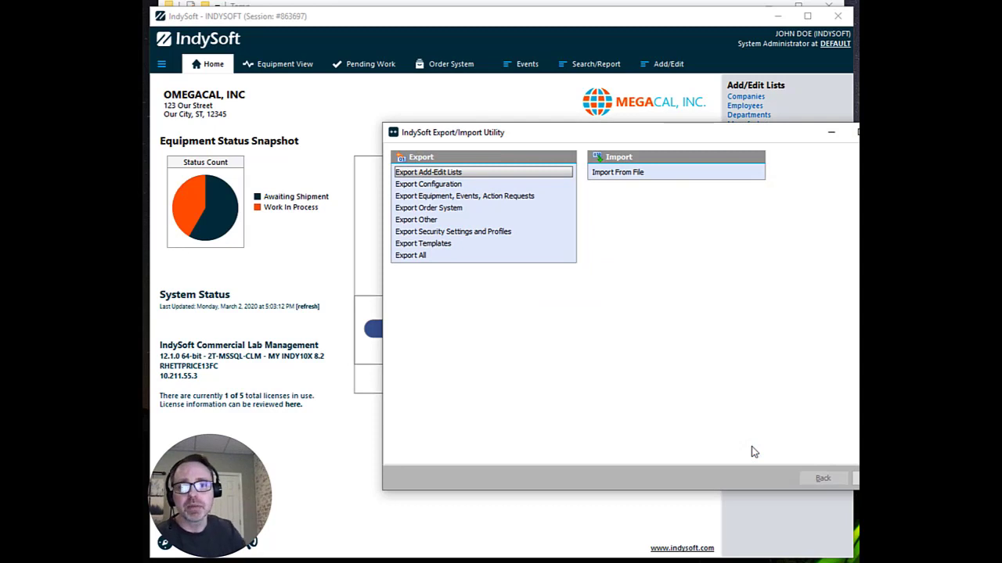
left_click_drag(637, 133, 568, 69)
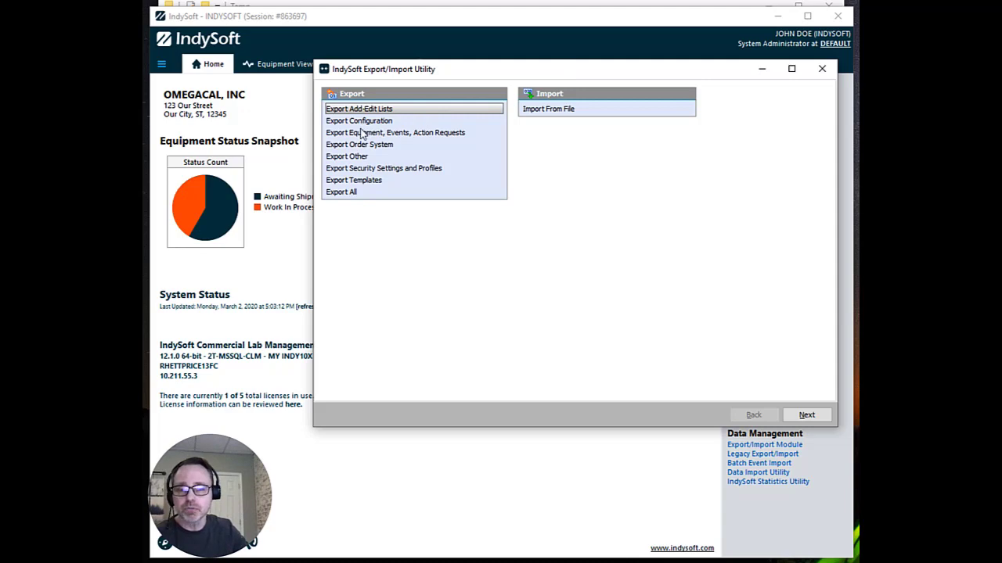
left_click(360, 123)
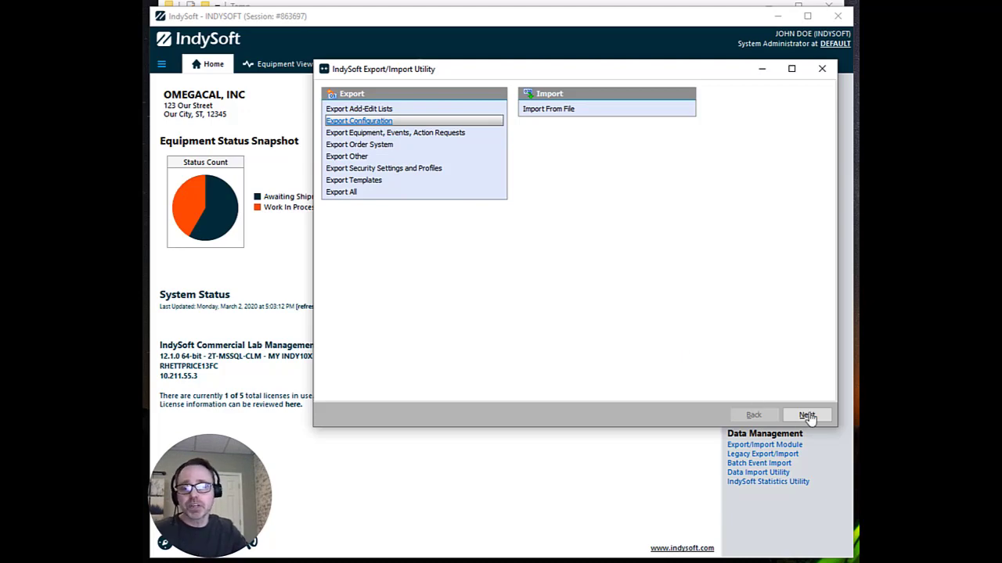
left_click(807, 416)
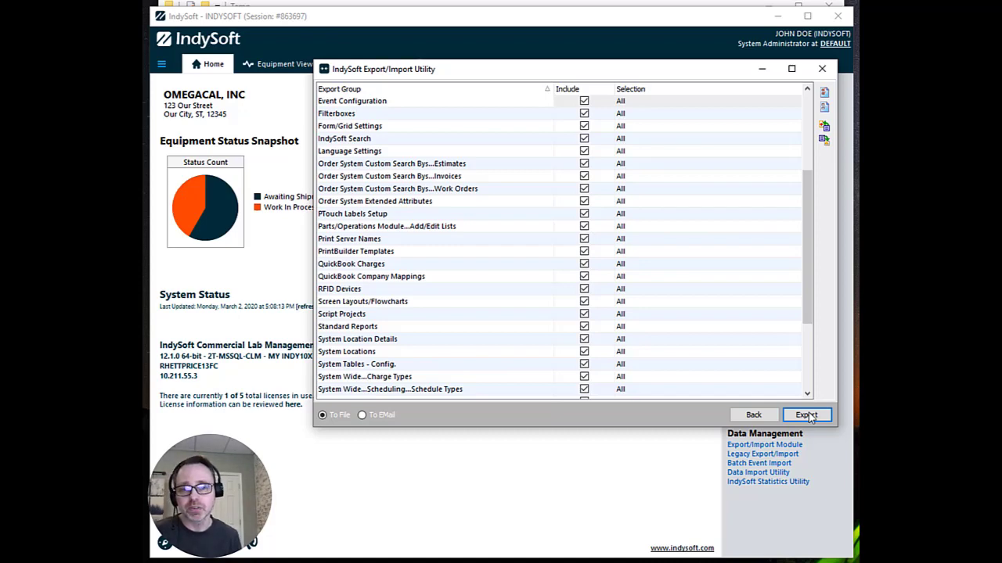
- Exclude all export groups, then include only Custom Search By/Report/Layout Setup and IndySoft Search
right_click(462, 153)
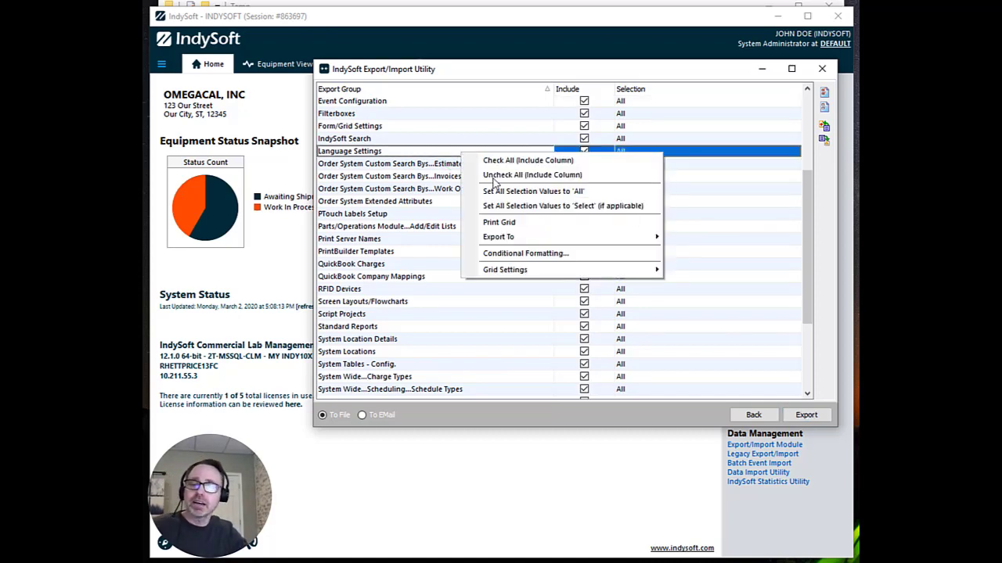
left_click(493, 175)
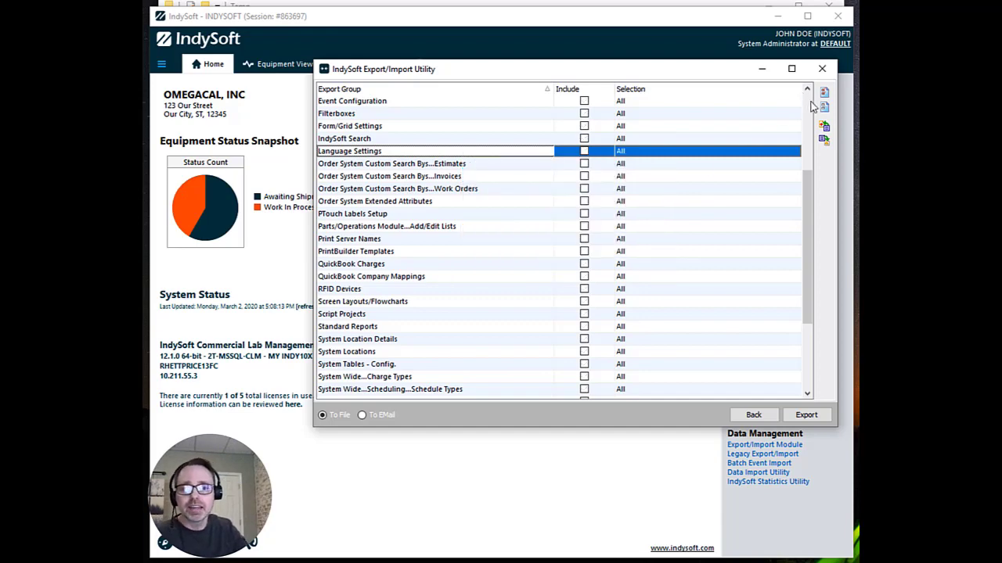
left_click(808, 105)
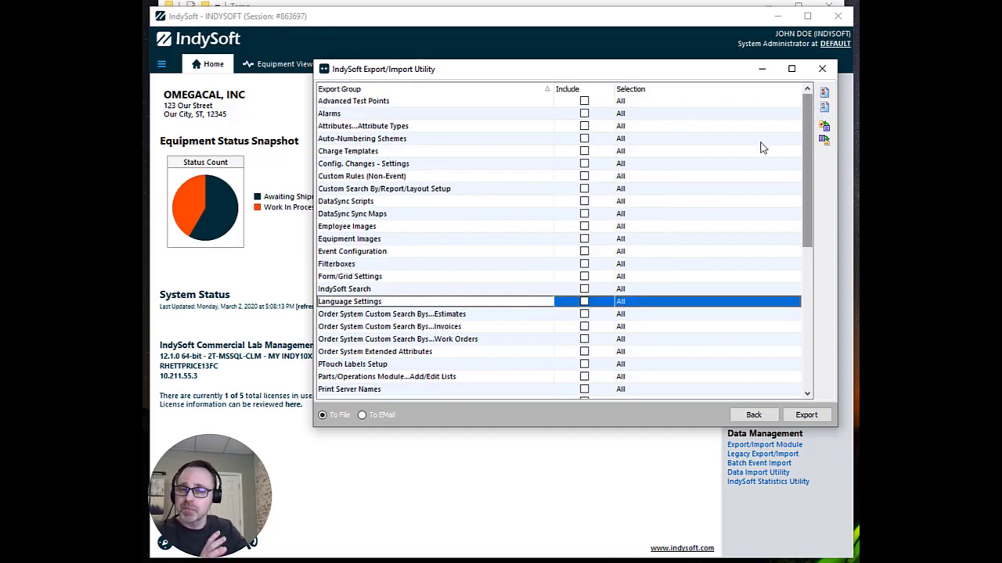
left_click(585, 191)
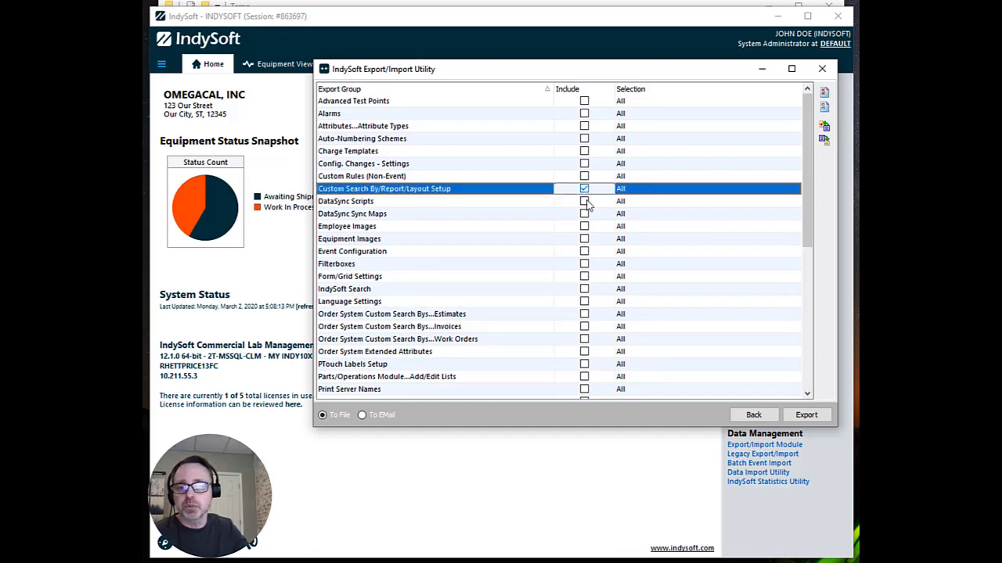
left_click(584, 290)
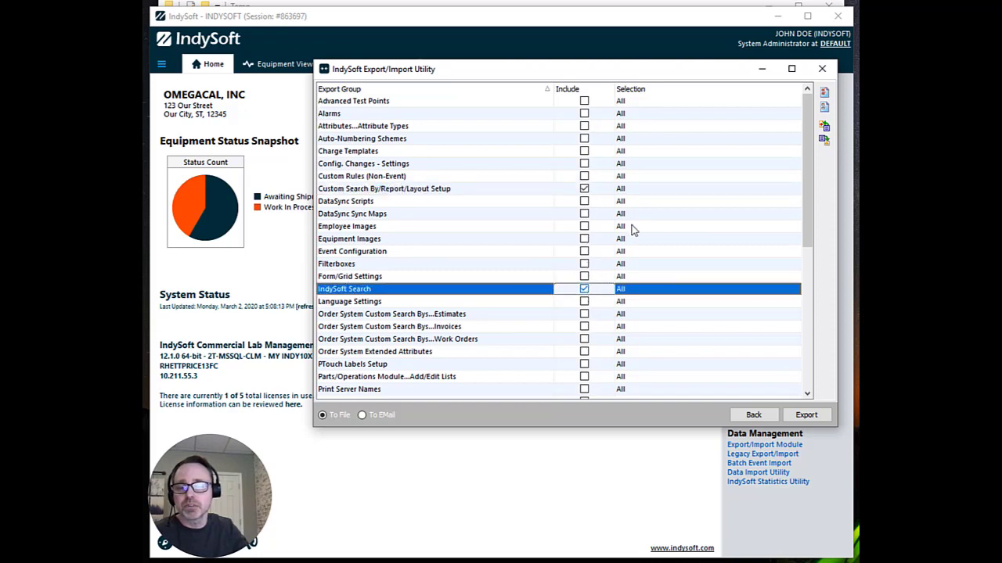
- Change the Selection value to Select for both Custom Search By/Report/Layout Setup and IndySoft Search
left_click(642, 192)
left_click(643, 192)
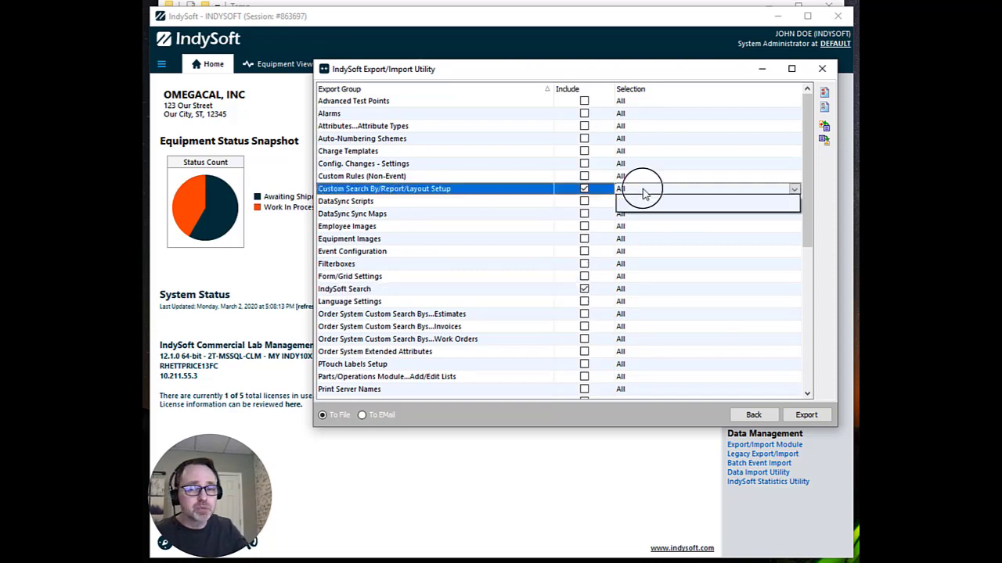
left_click(645, 208)
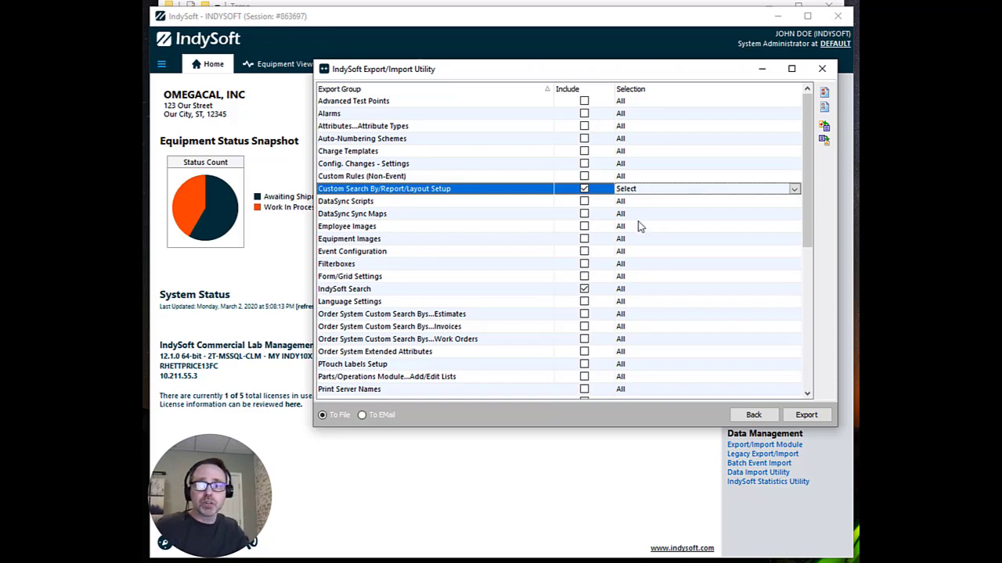
left_click(640, 290)
left_click(643, 291)
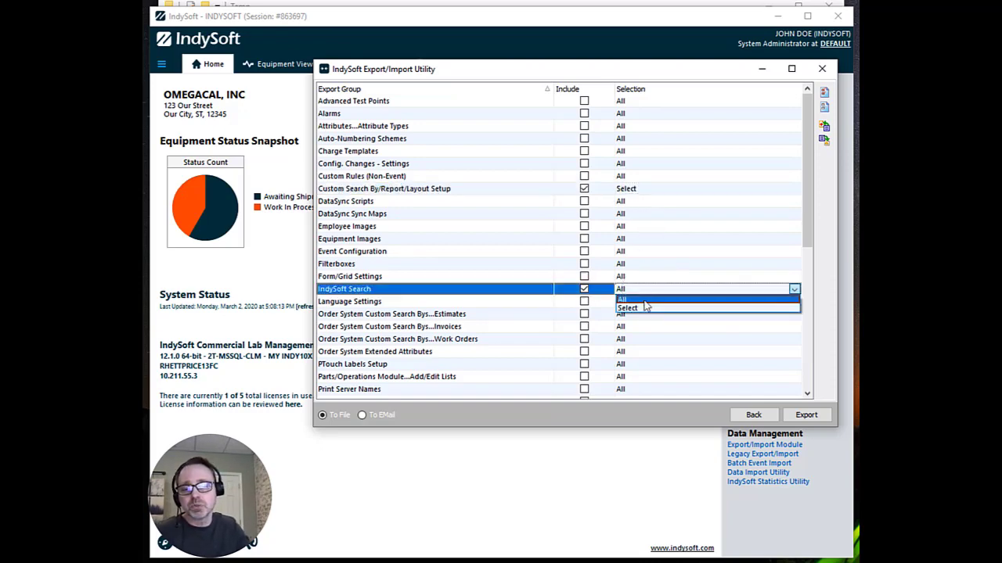
left_click(643, 309)
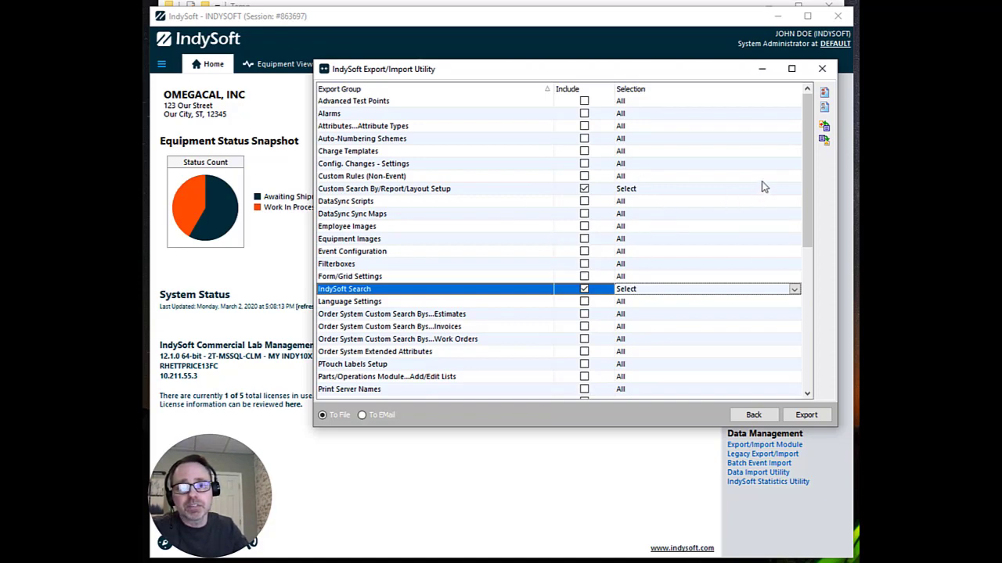
- Save a snapshot of the export settings as Export Configuration.TXT in the C:\Temp folder
left_click(825, 128)
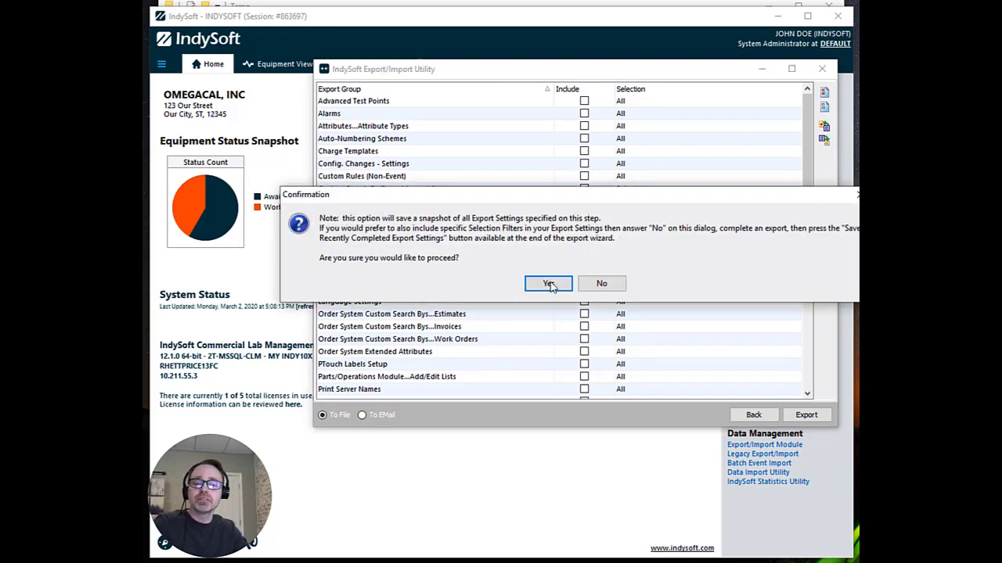
left_click(549, 285)
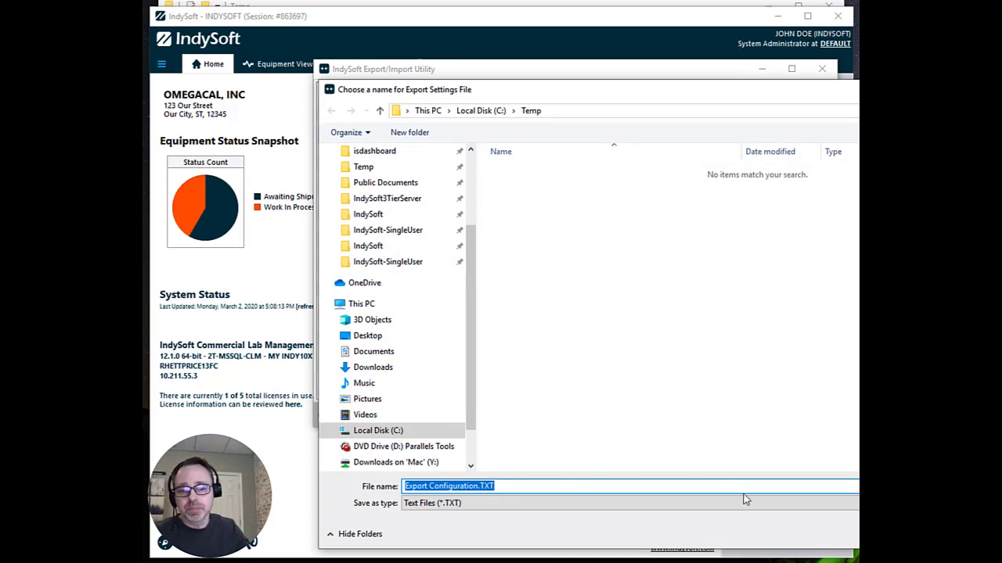
left_click(885, 534)
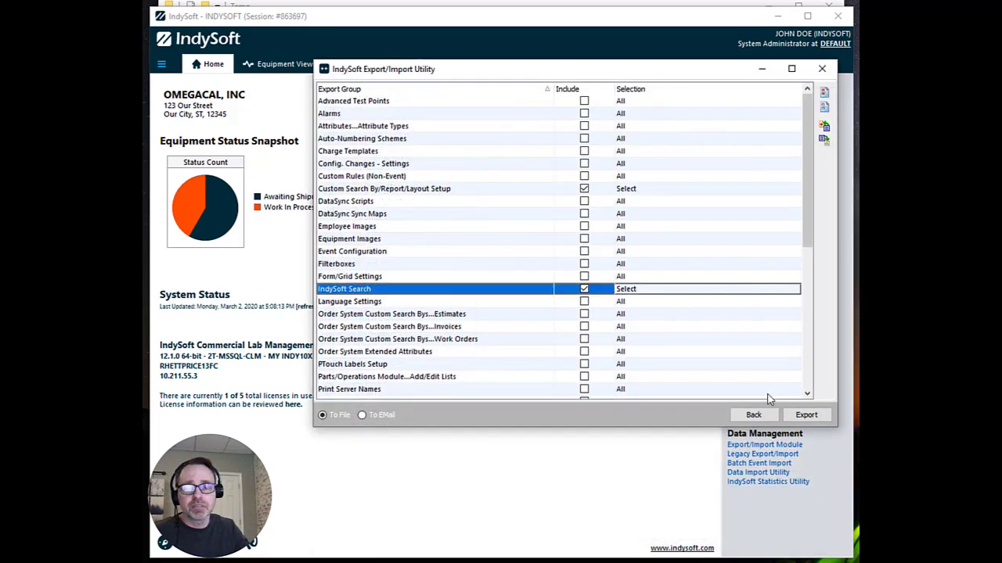
- Go back and reopen the Export Configuration group list, then load the saved export settings file
left_click(753, 415)
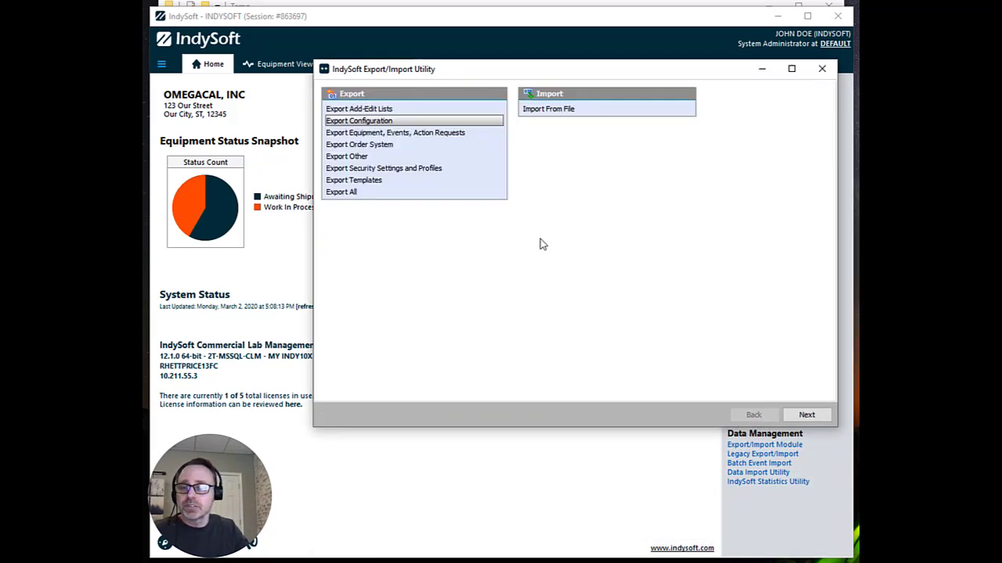
left_click(807, 421)
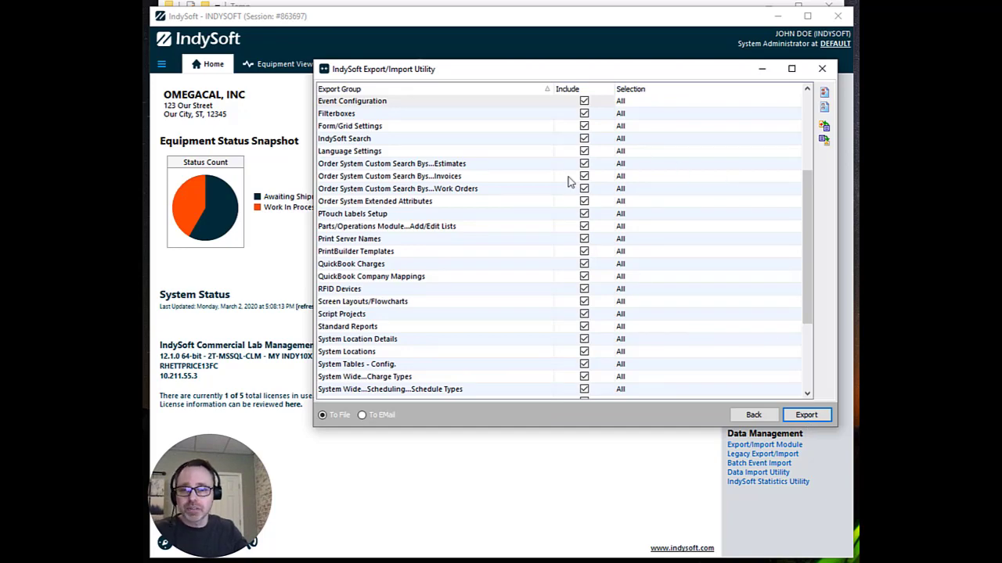
scroll(599, 244, "up", 3)
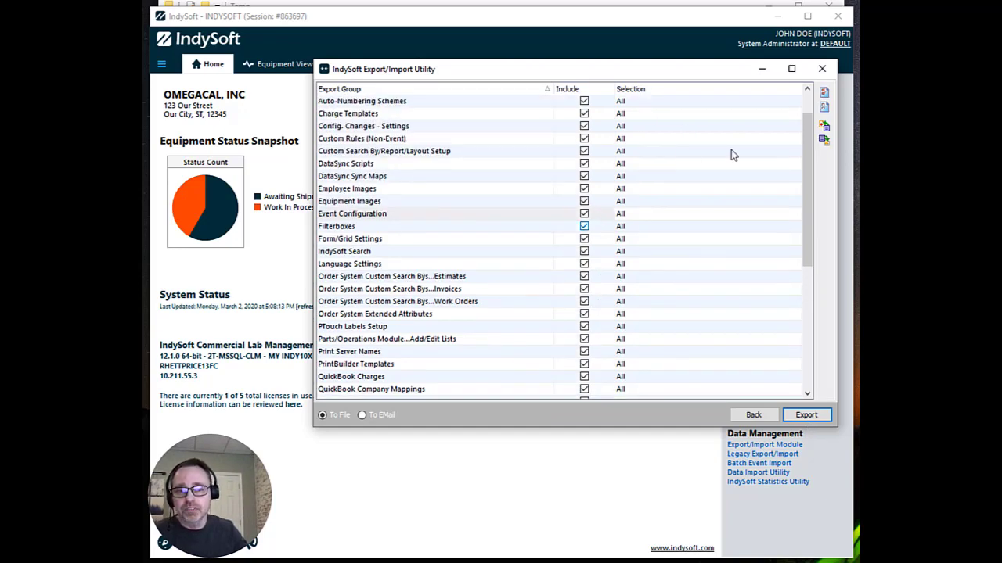
left_click(823, 142)
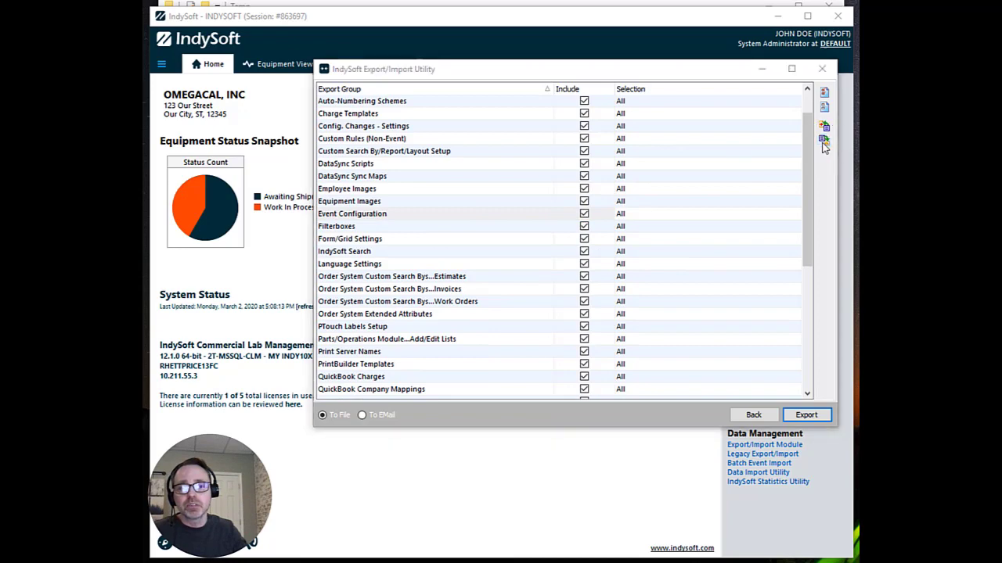
double_click(594, 172)
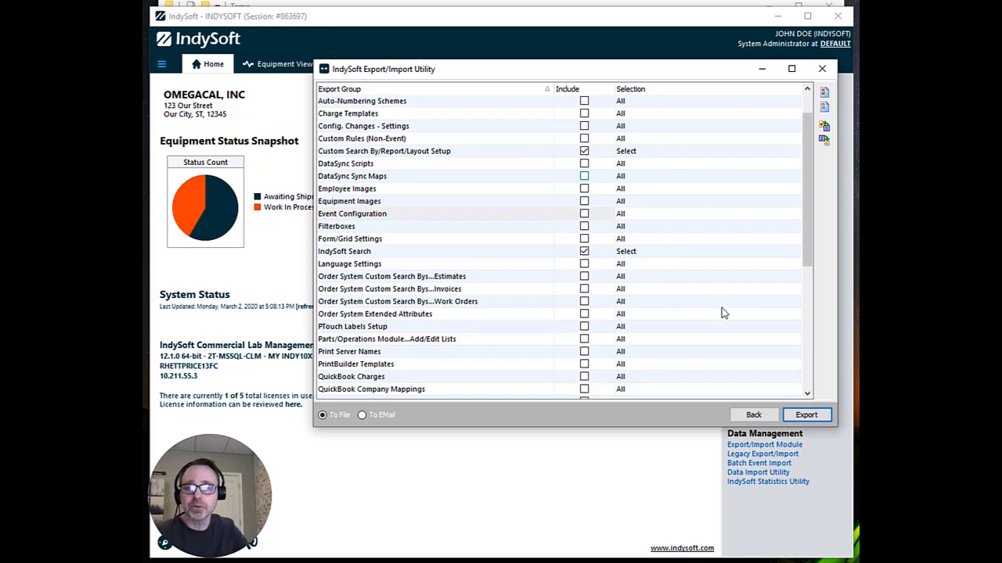
- Start the export to file and widen the Search Name column in the IndySoft Search record selection
left_click(472, 153)
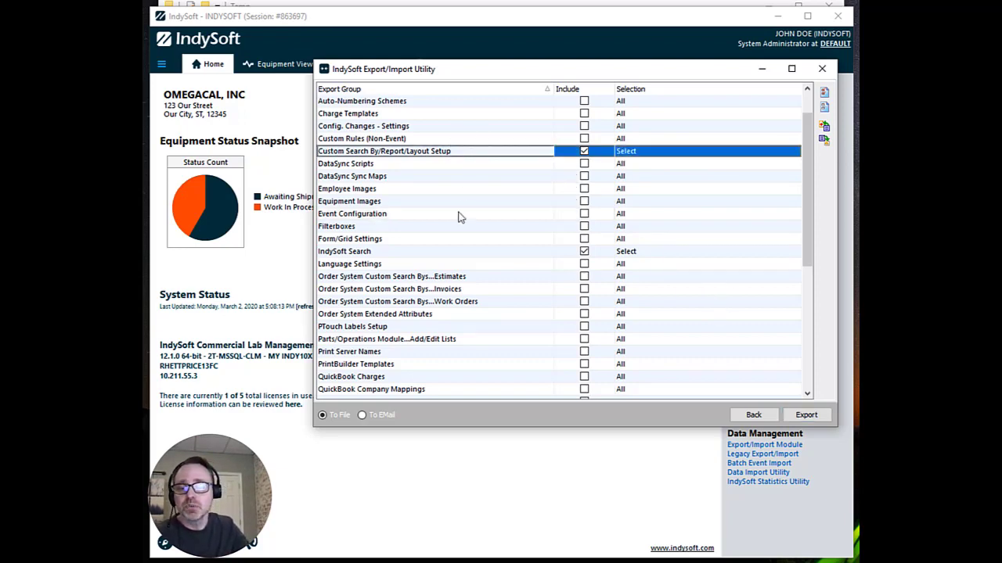
left_click(468, 251)
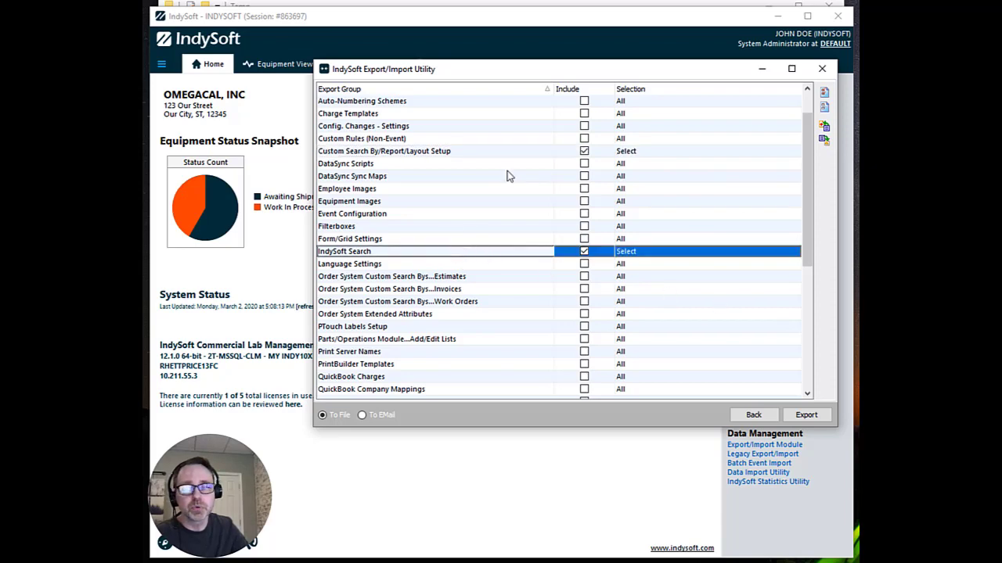
left_click(815, 416)
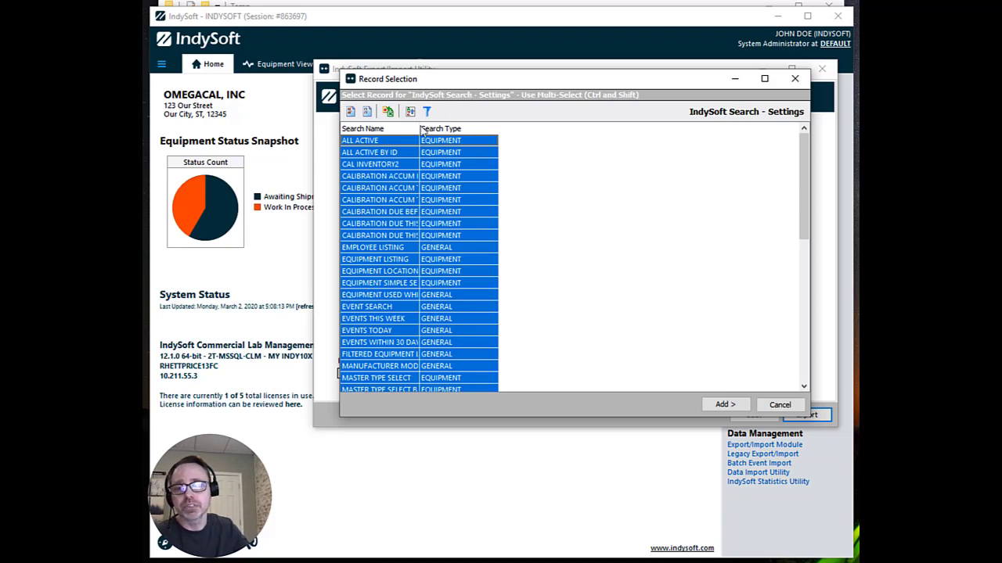
left_click_drag(421, 131, 473, 133)
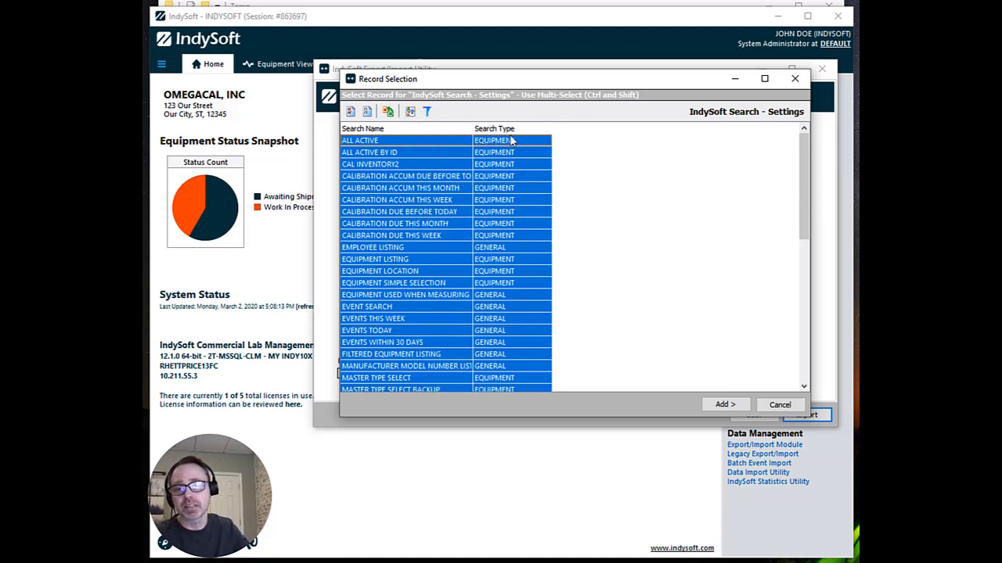
left_click_drag(473, 129, 537, 131)
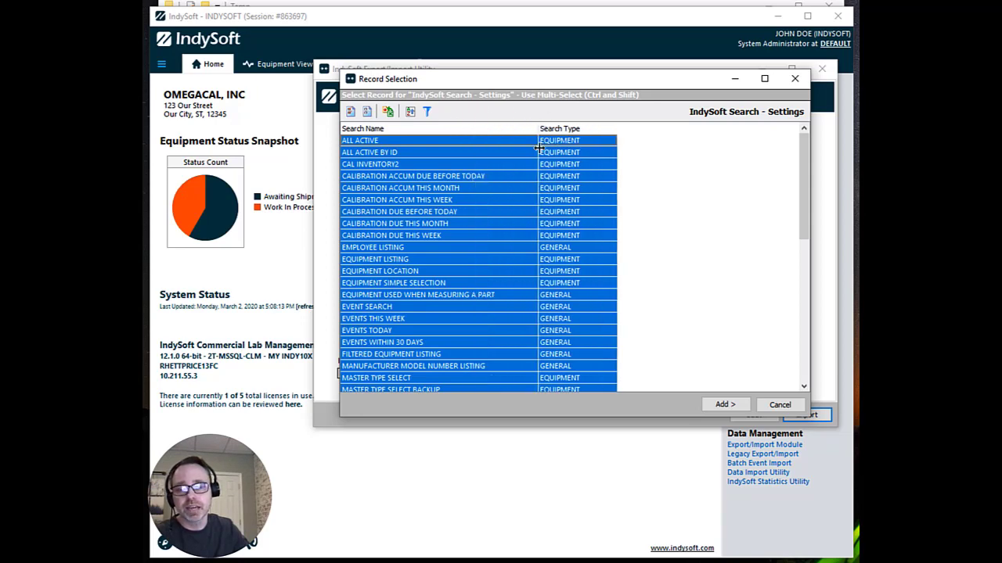
- Select the records CALIBRATION DUE THIS WEEK, DUE THIS MONTH, DUE BEFORE TODAY and CALIBRATION ACCUM DUE BEFORE TODAY
left_click(412, 201)
left_click(397, 235)
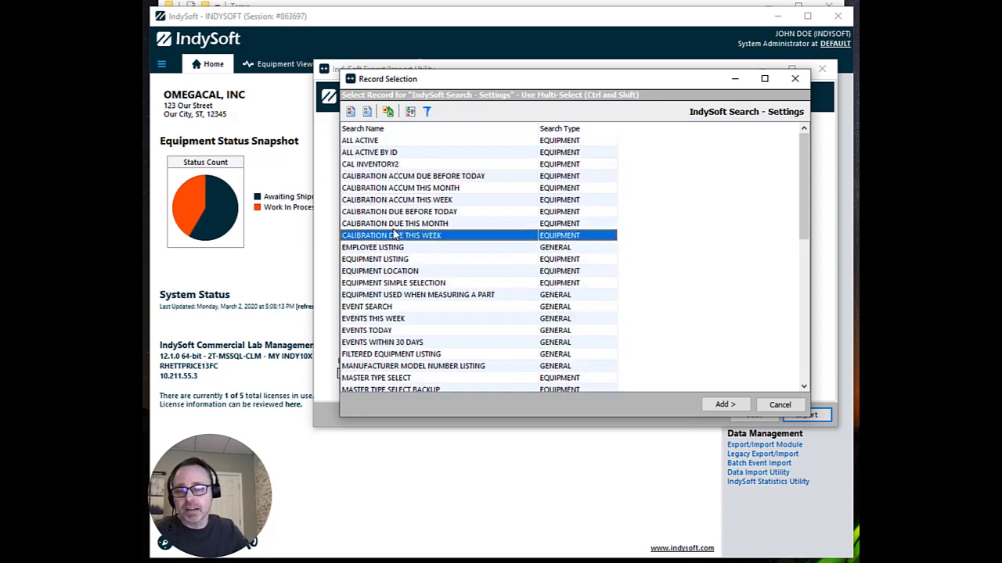
left_click(376, 223, "ctrl")
right_click(376, 222)
left_click(378, 213, "ctrl")
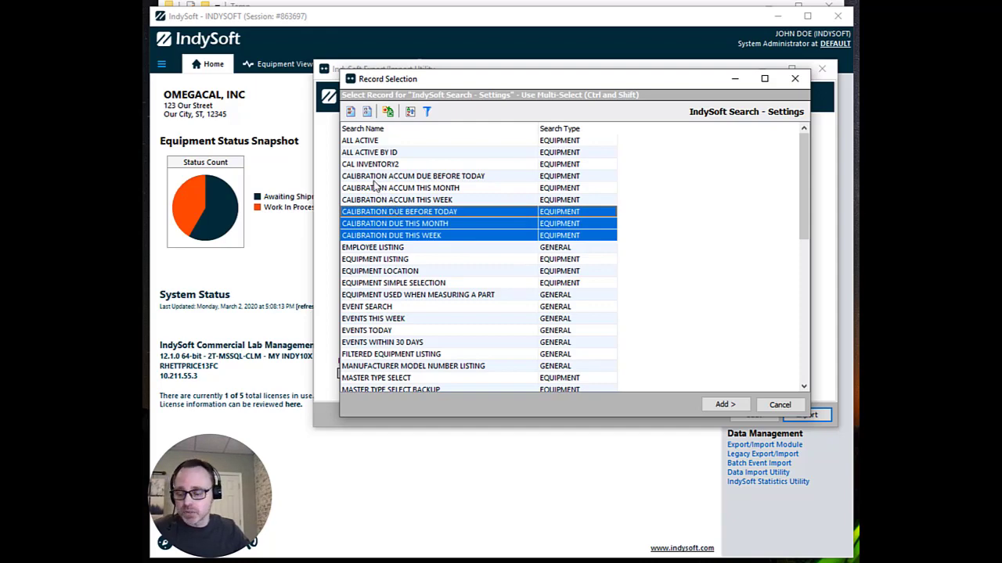
left_click(371, 176, "ctrl")
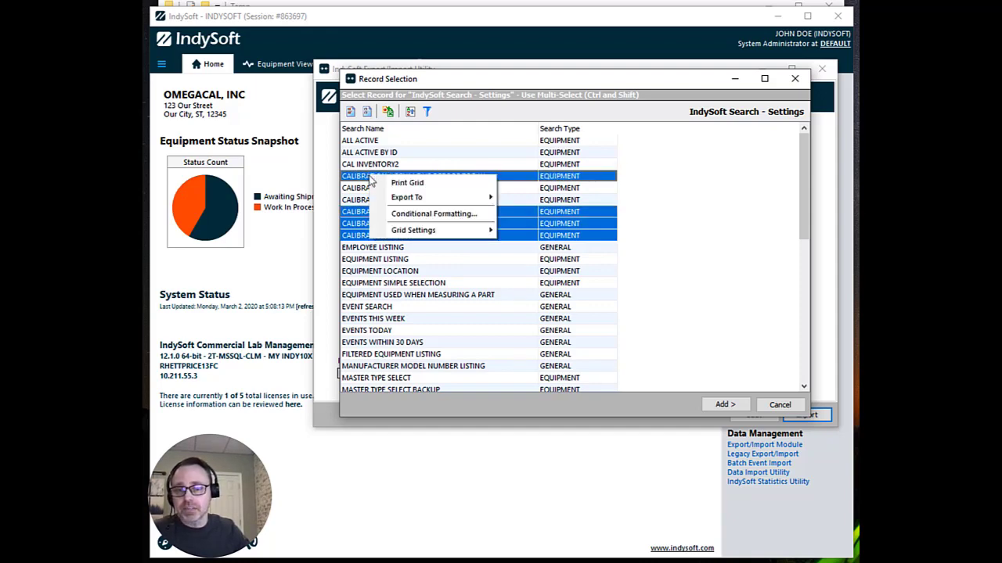
right_click(371, 177)
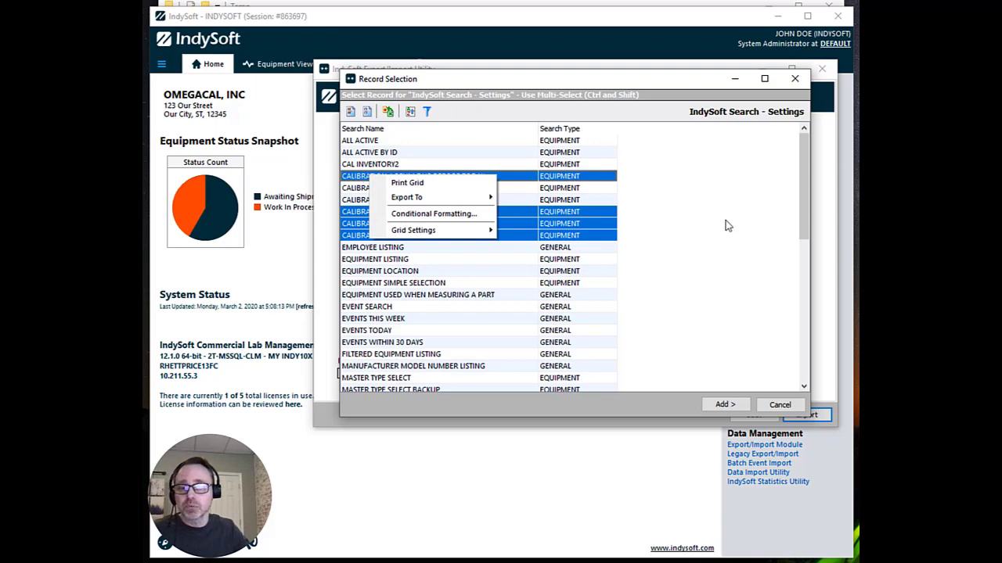
left_click(674, 230)
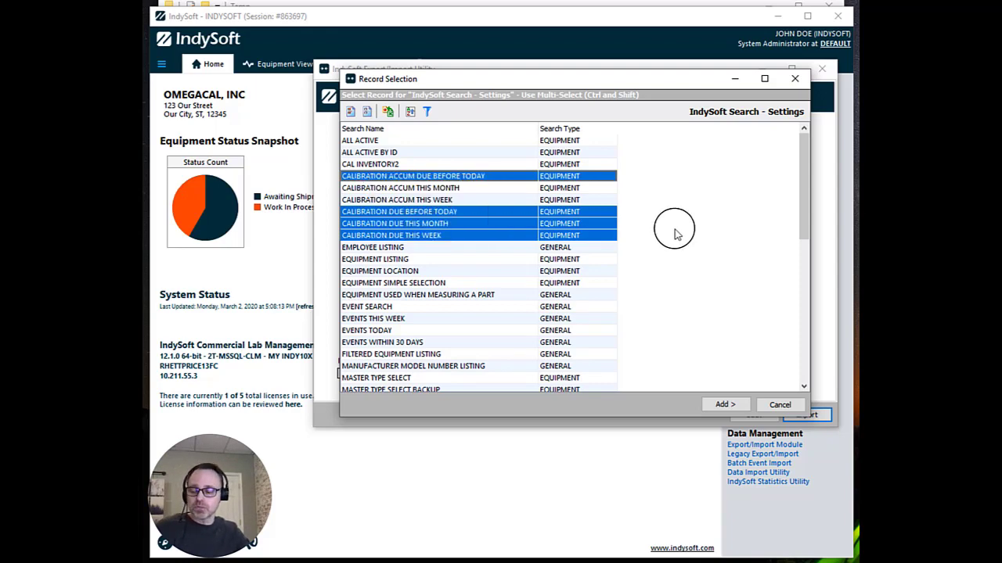
- Select the range from CALIBRATION ACCUM DUE BEFORE TODAY through CALIBRATION DUE THIS WEEK, exclude CALIBRATION ACCUM THIS WEEK, and add the selected records
left_click(400, 201, "shift")
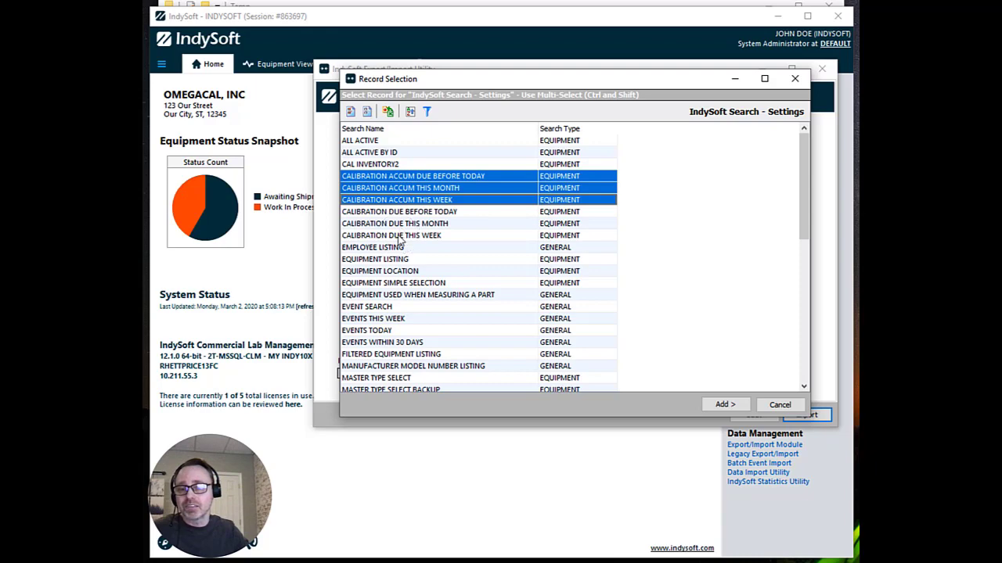
left_click(397, 235, "shift")
right_click(393, 205)
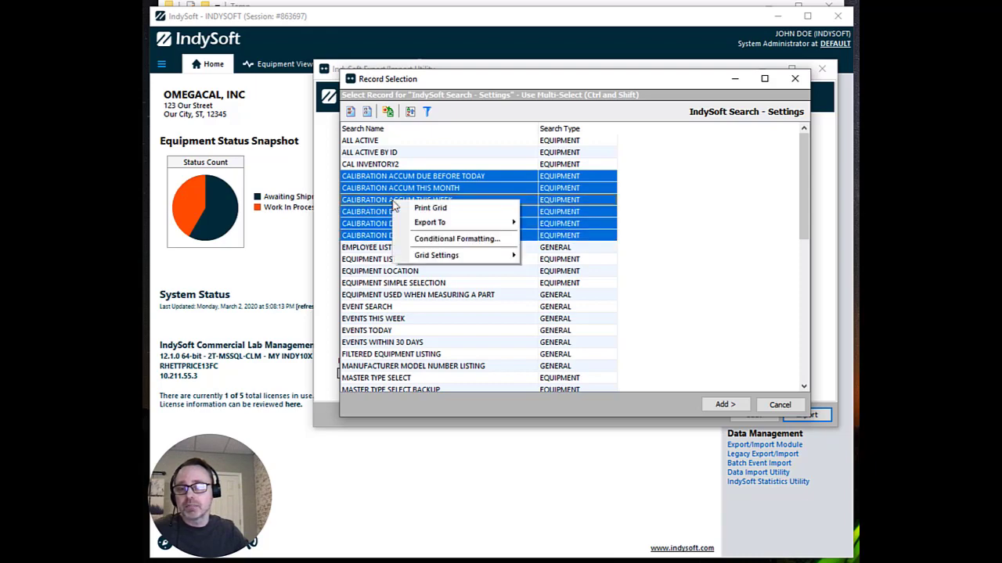
key("Escape")
left_click(363, 199, "ctrl")
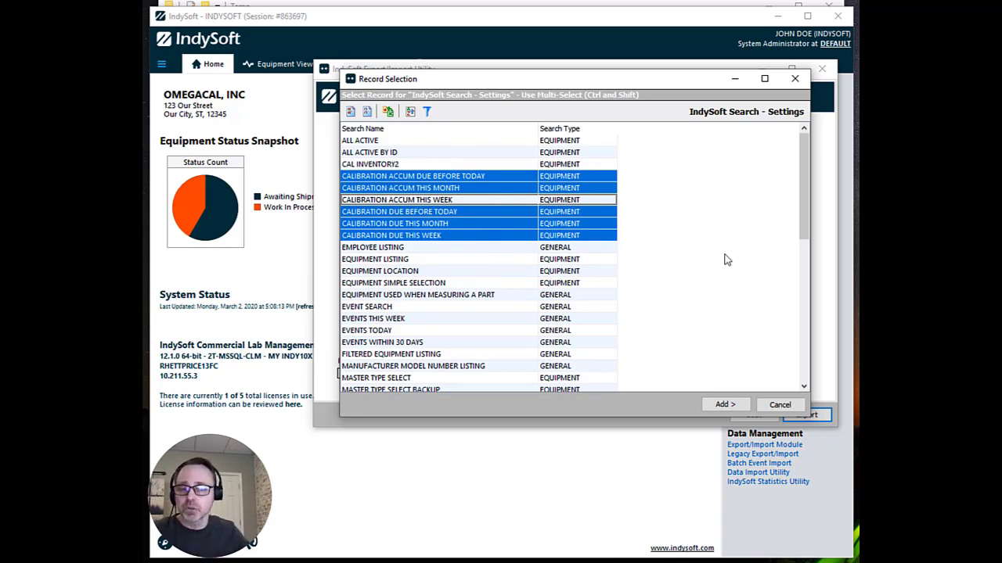
left_click(720, 405)
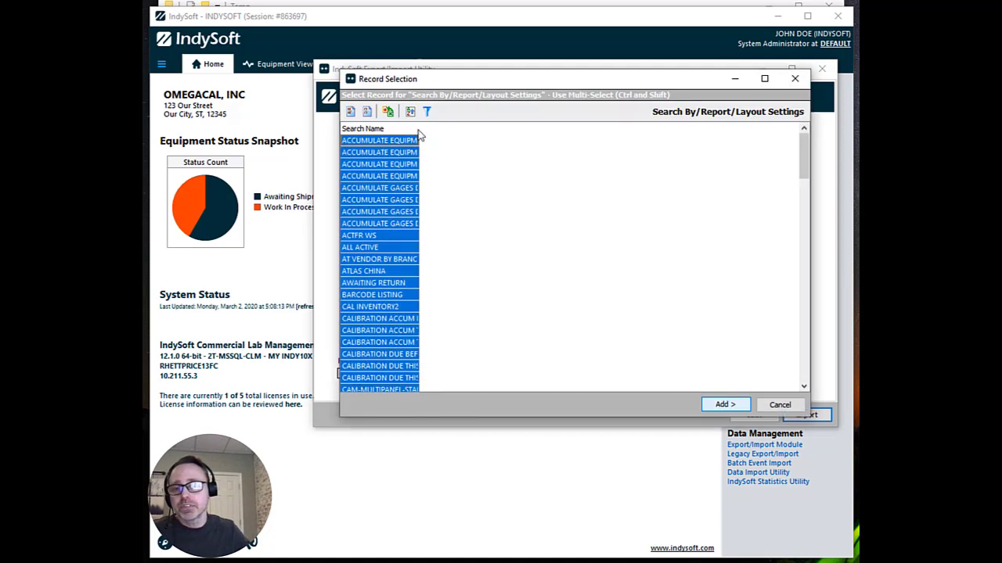
- Widen the Search Name column and filter the Search By/Report/Layout Settings records to those whose Search Name contains STANDARD
left_click_drag(419, 132, 575, 161)
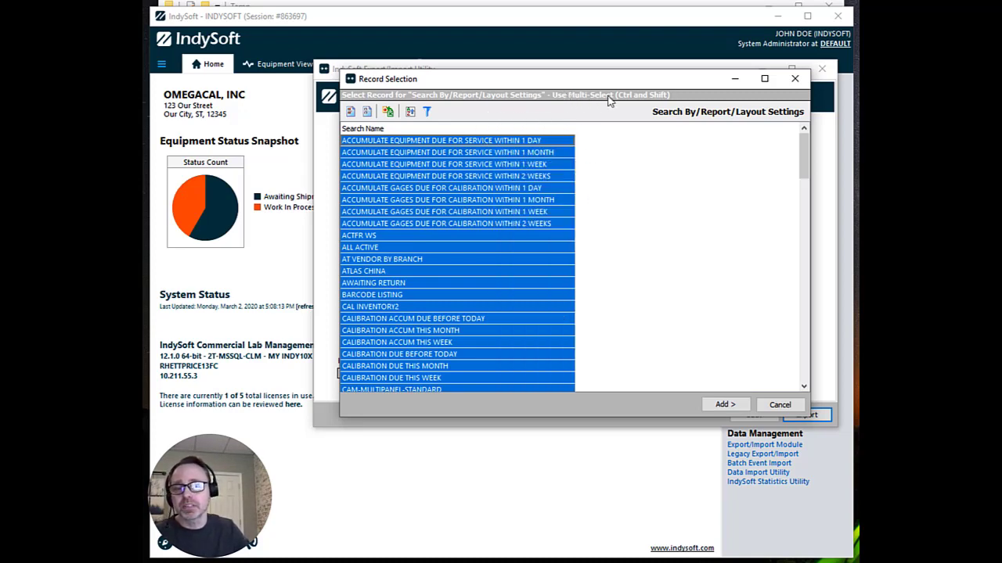
left_click(427, 113)
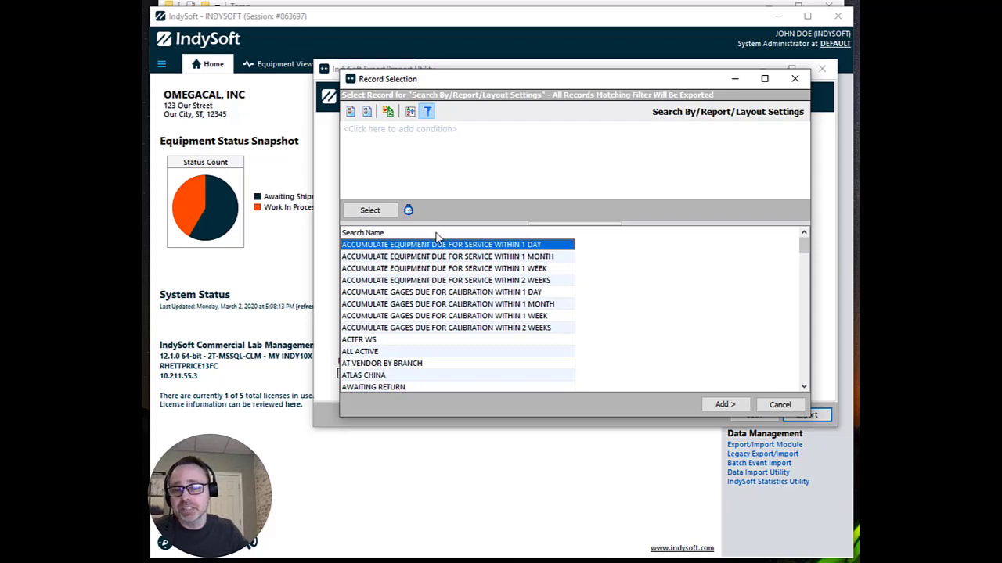
left_click(373, 130)
left_click(422, 130)
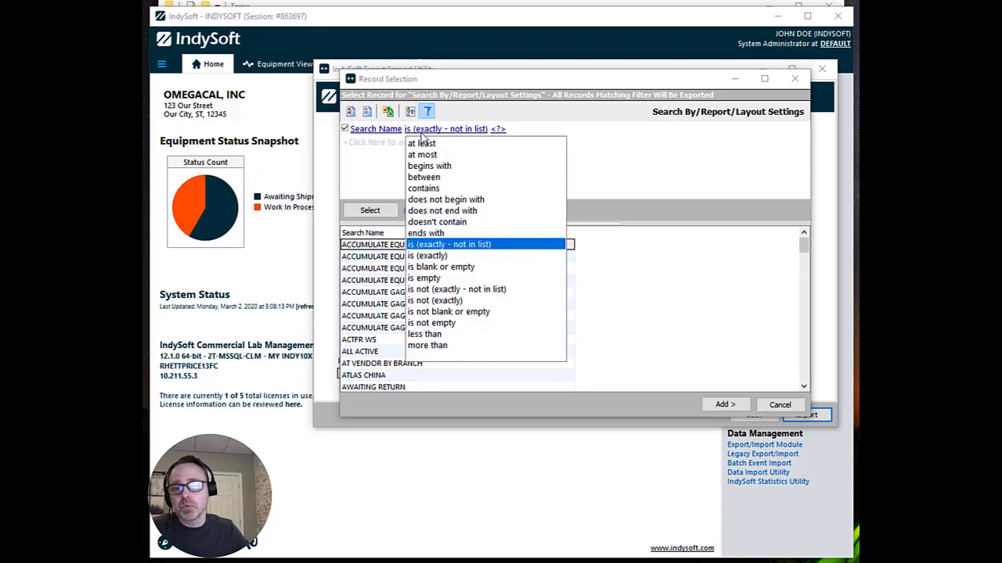
left_click(439, 189)
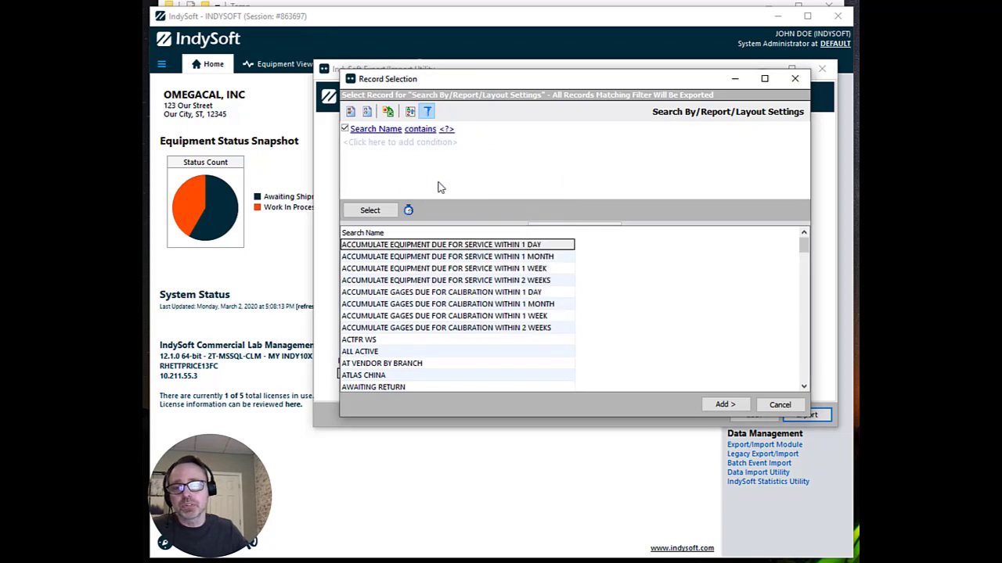
left_click(446, 129)
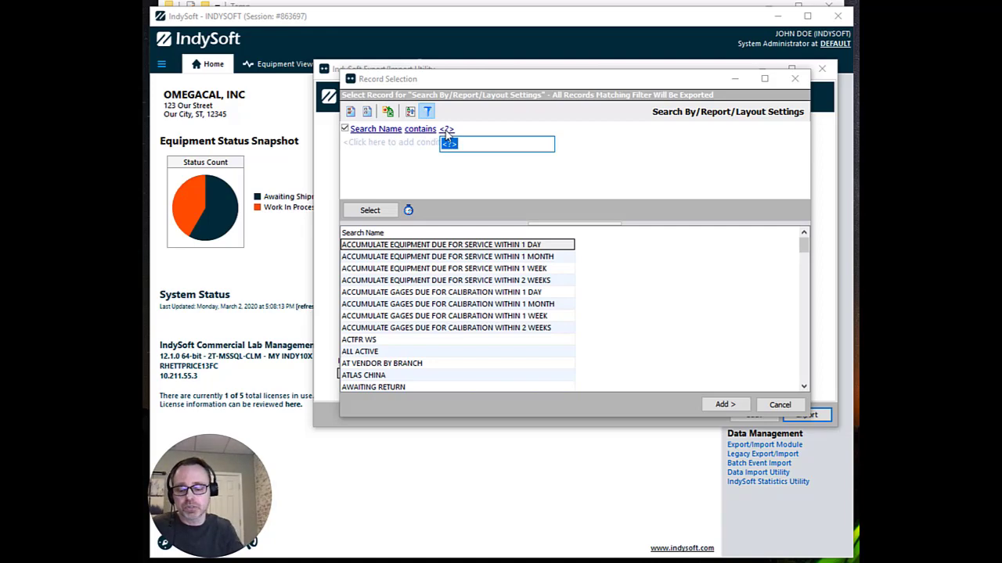
type("STANDARD")
key("Return")
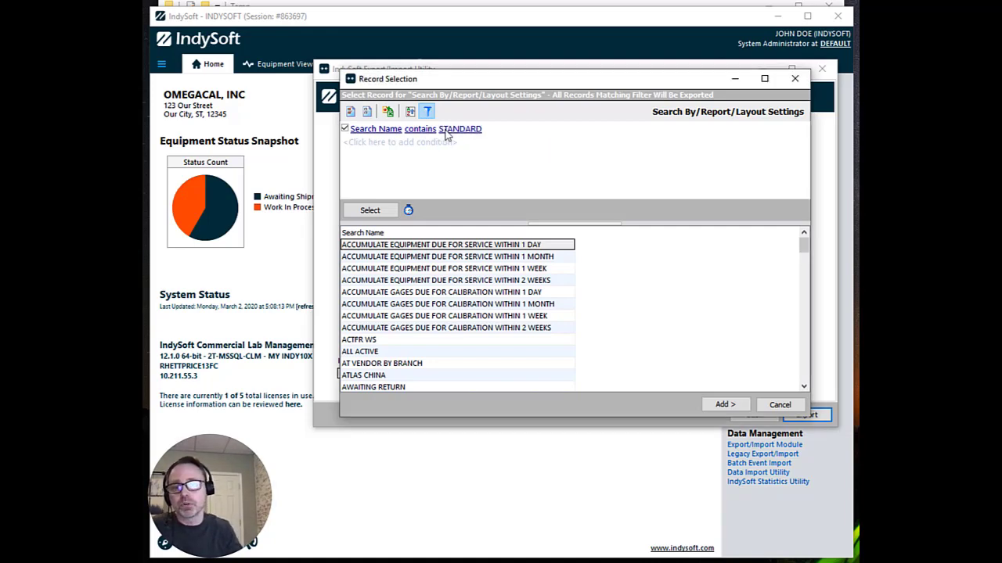
left_click(377, 213)
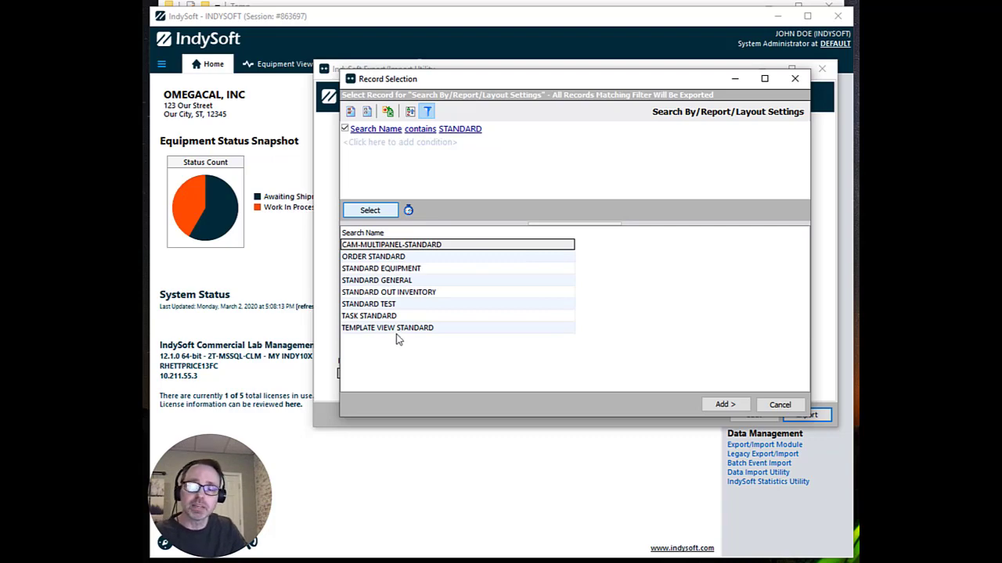
- Add the filtered records and save the export as IndySoftExport-03-02-20.ZIP in the Temp folder
left_click(733, 409)
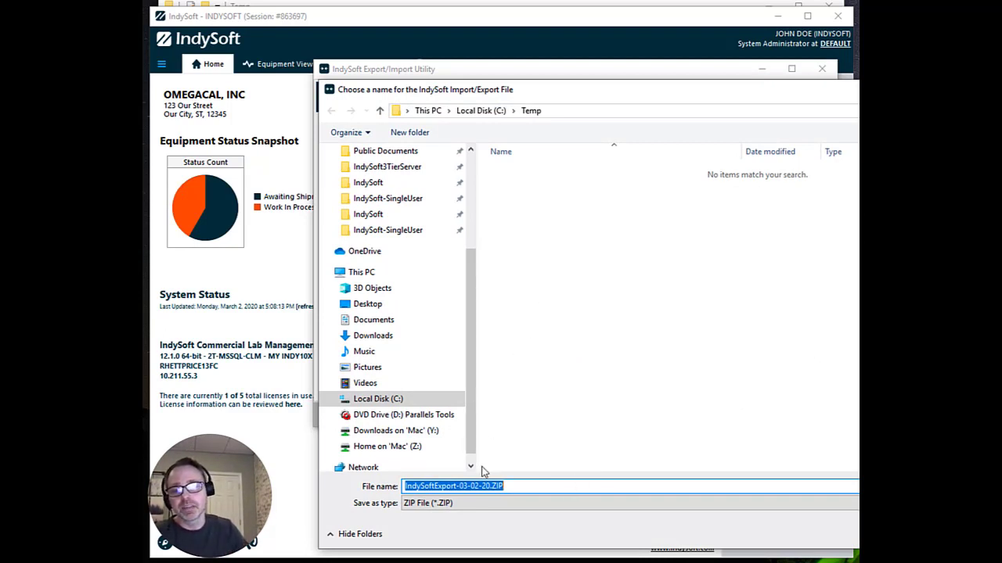
key("Return")
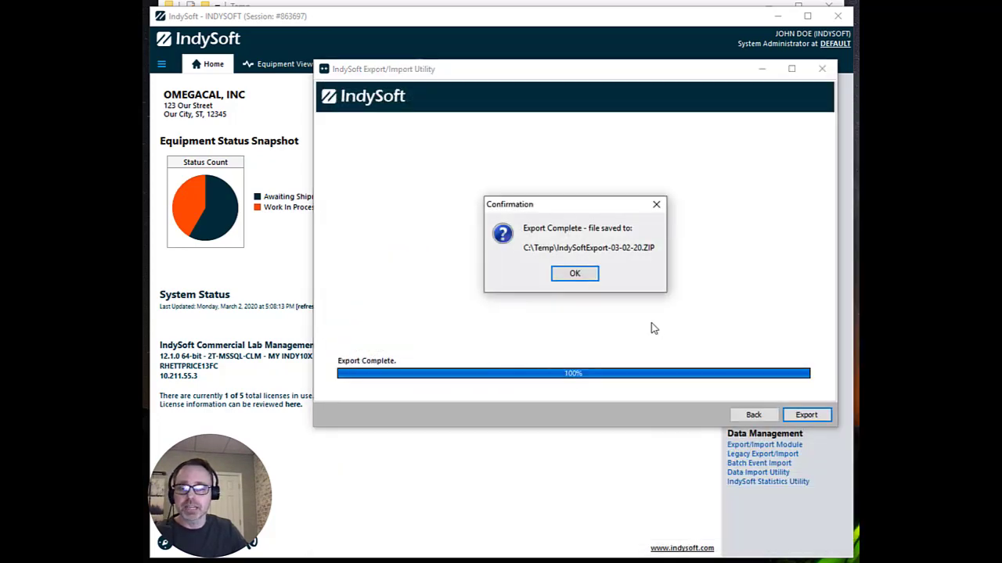
left_click(576, 274)
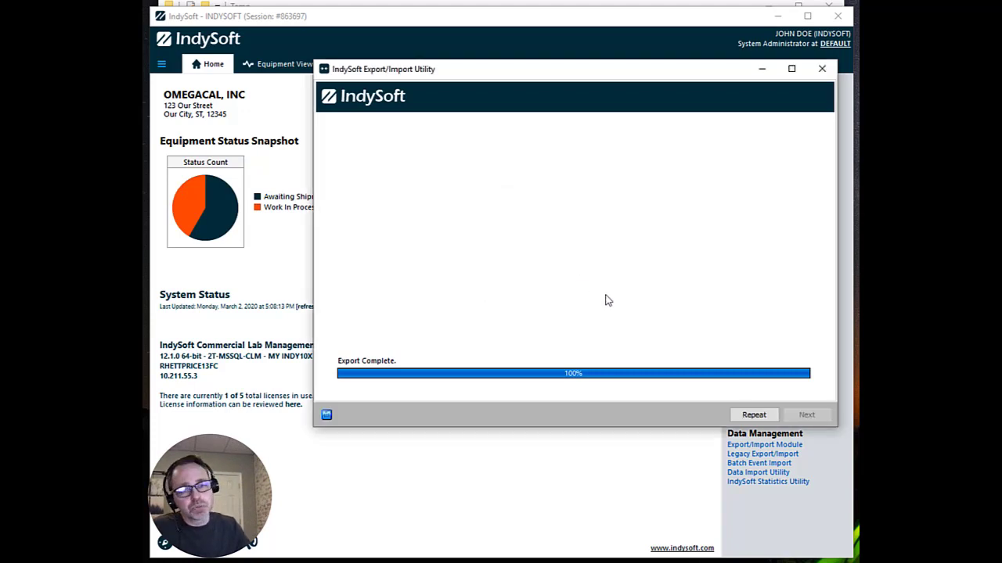
- Save a snapshot of the export settings, including selection filters, as "Export Configuration - Selection Settings.ZIP" in the Temp folder
left_click(326, 415)
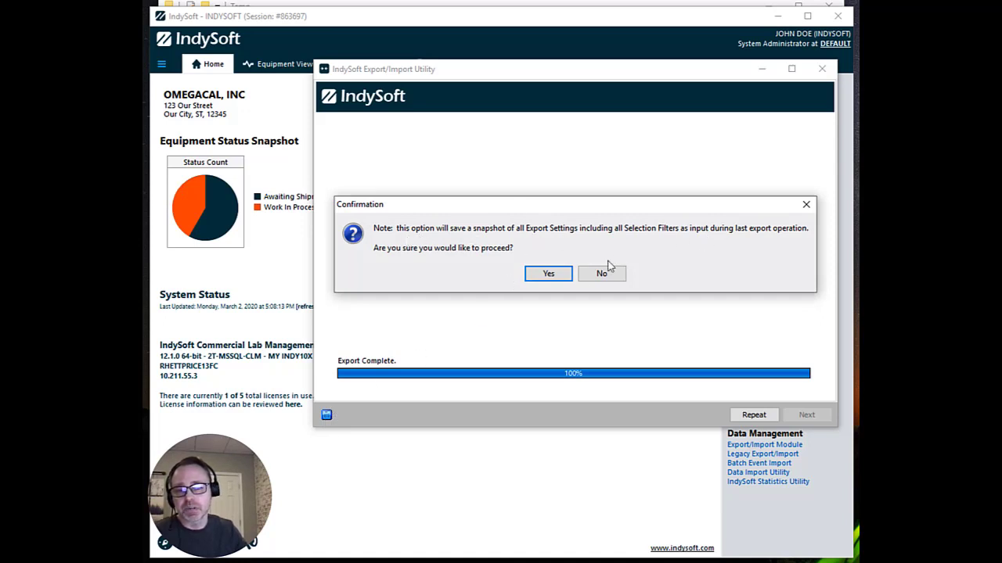
left_click(547, 274)
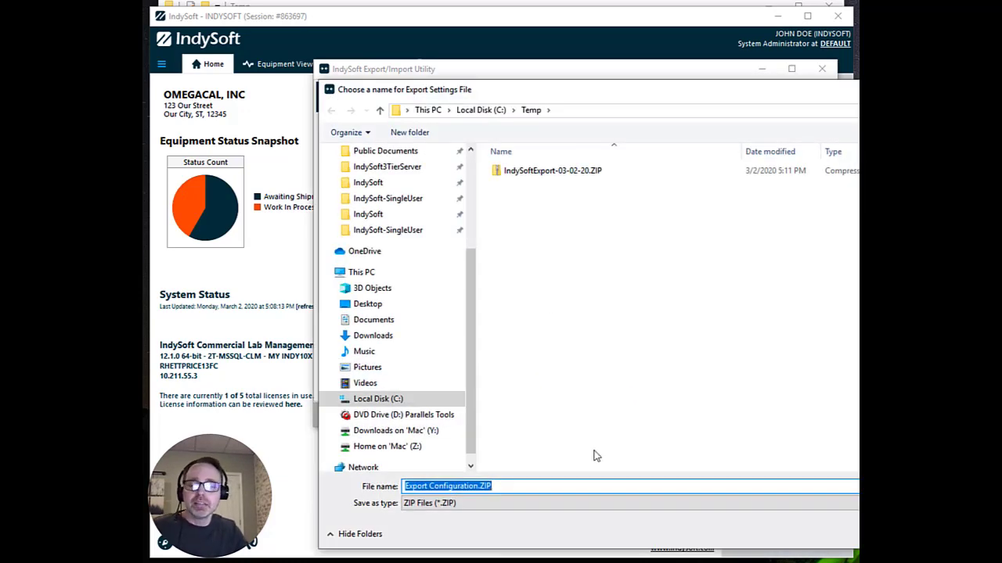
left_click(537, 485)
key("Left")
key("Left")
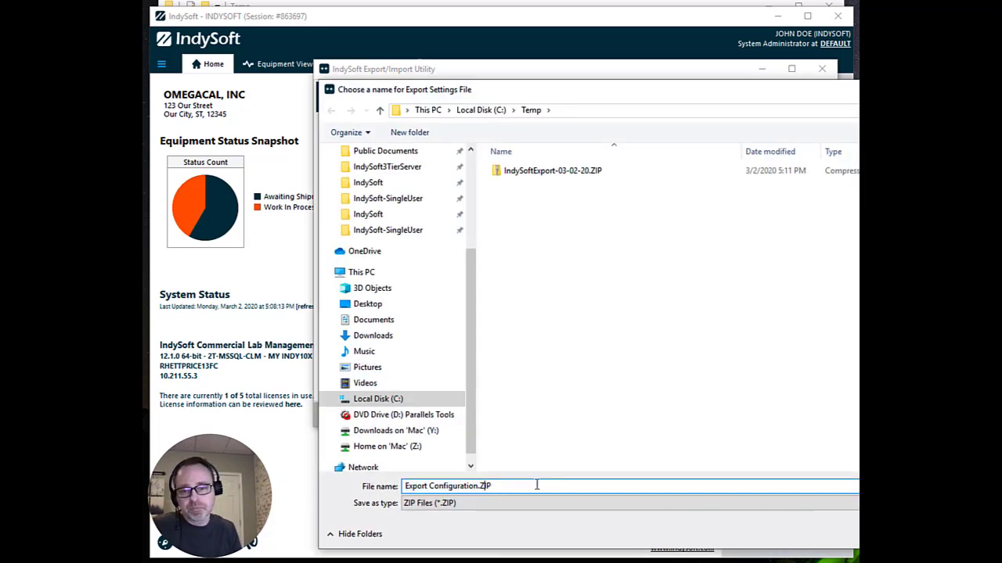
key("Left")
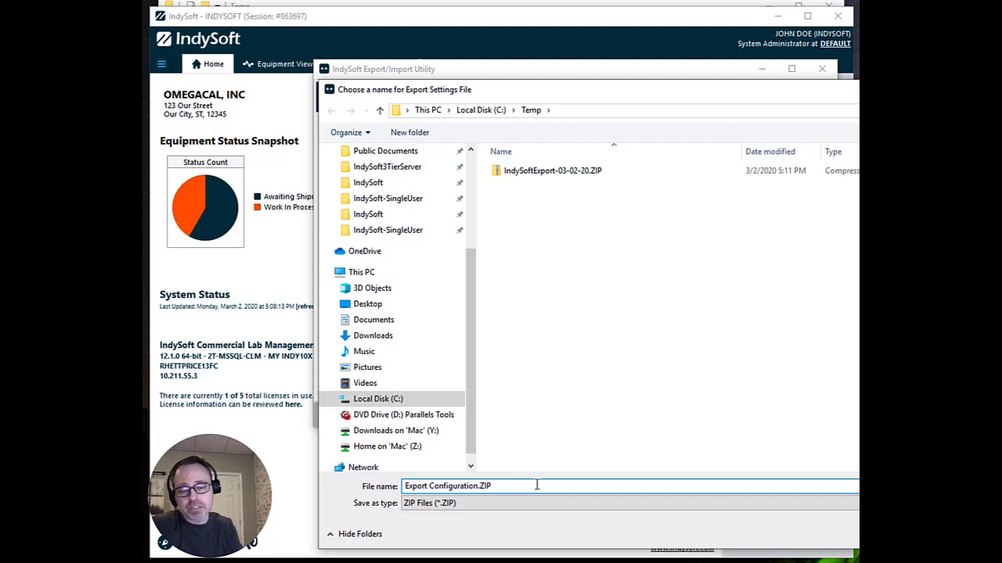
type("-")
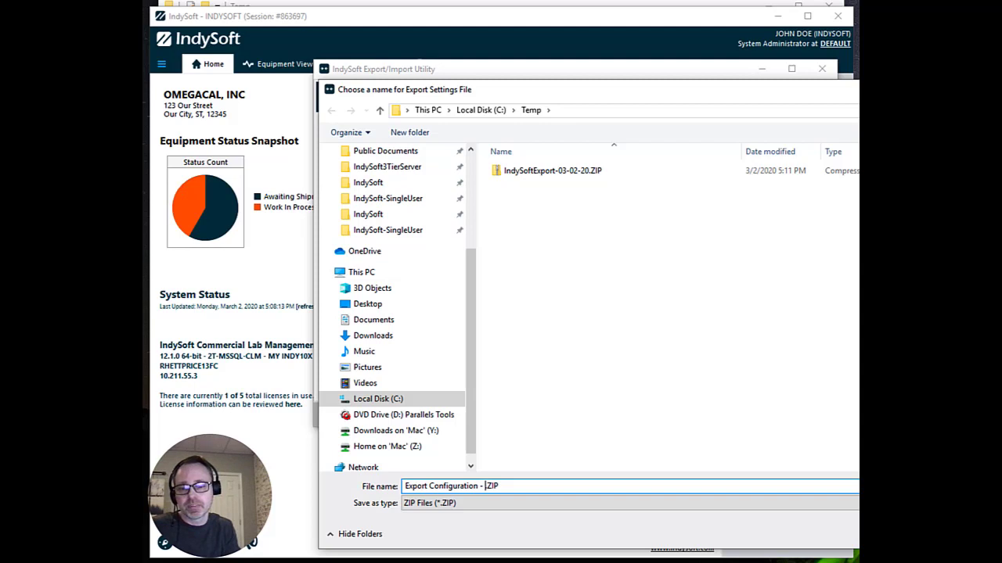
type("With Sele")
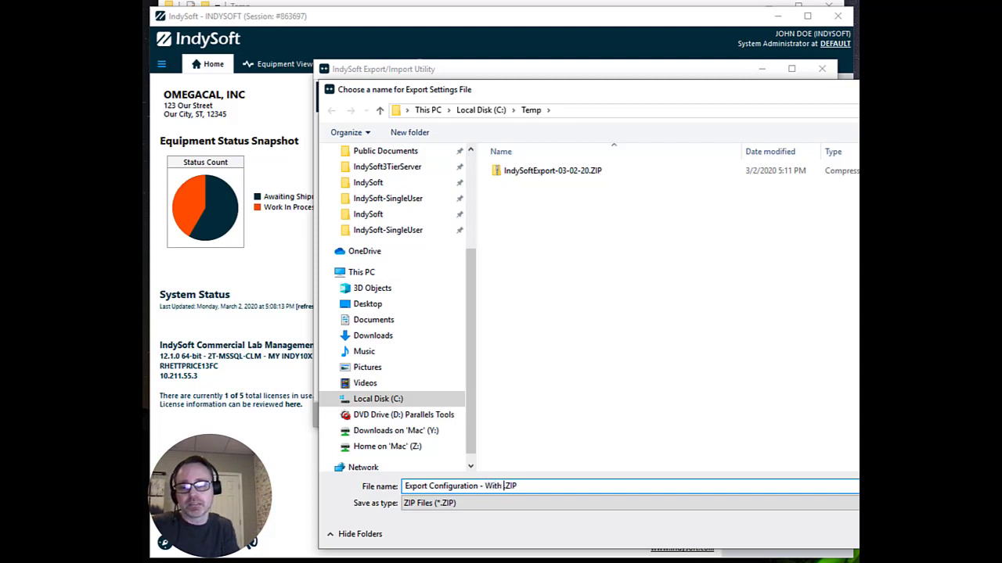
type("ctions")
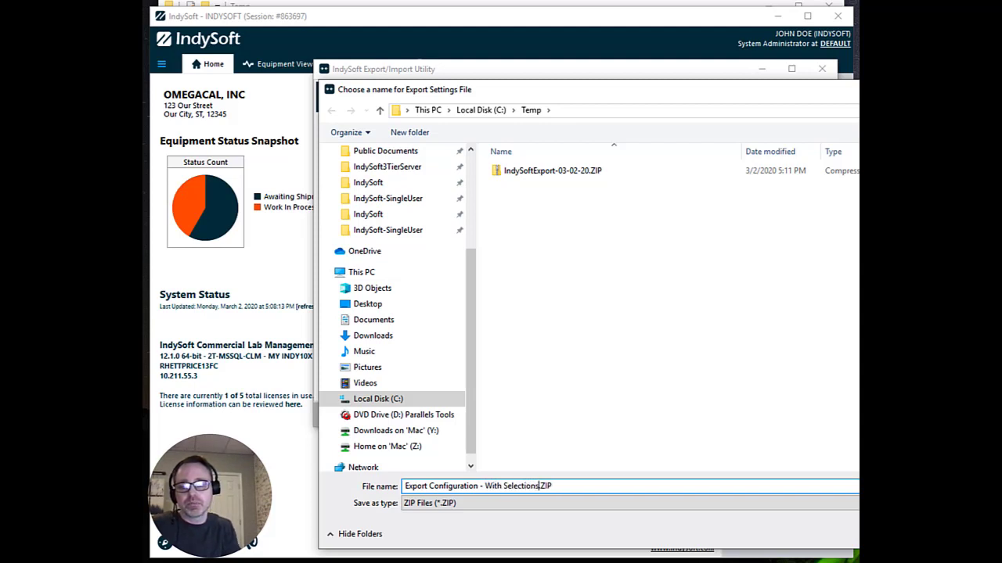
key("BackSpace")
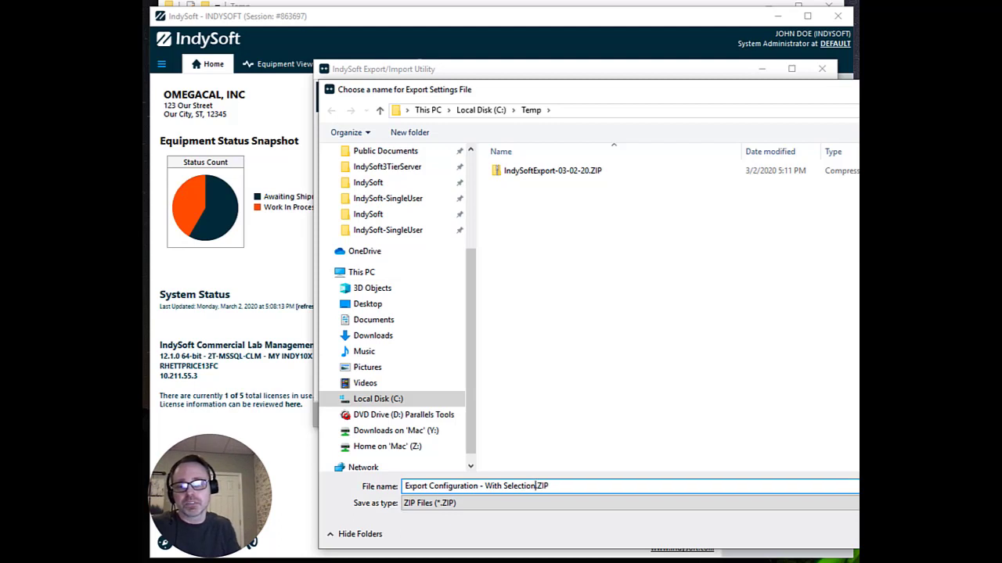
type("Settings")
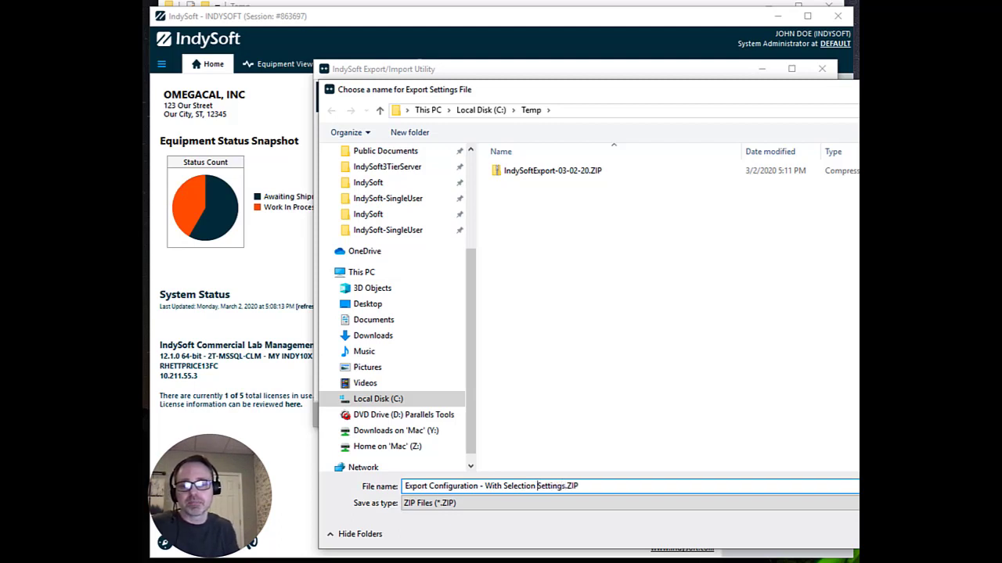
key("ctrl+shift+Left")
key("BackSpace")
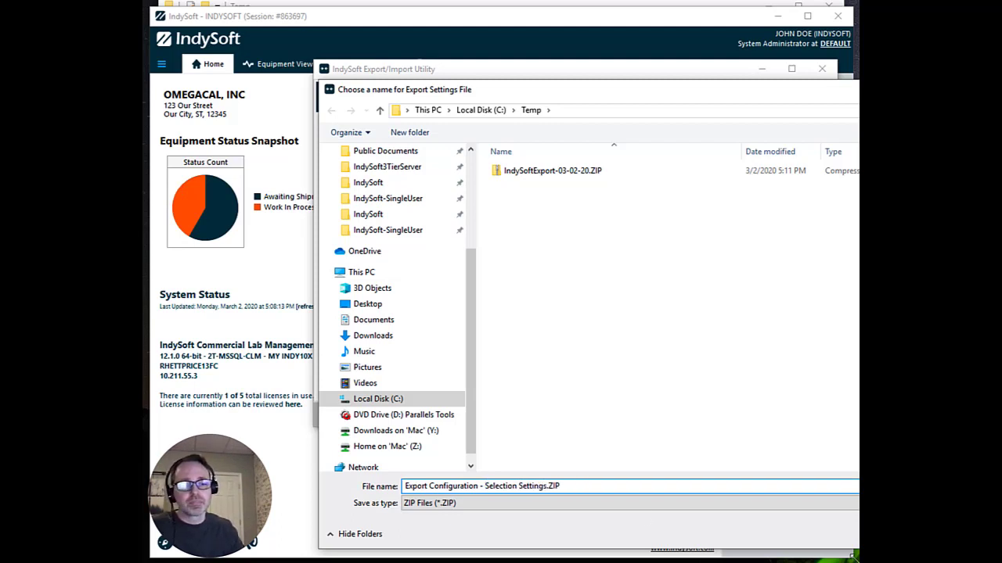
key("Return")
- Restart the Export/Import Utility wizard and open IndySoftExport-03-02-20.ZIP for import from file
left_click(756, 414)
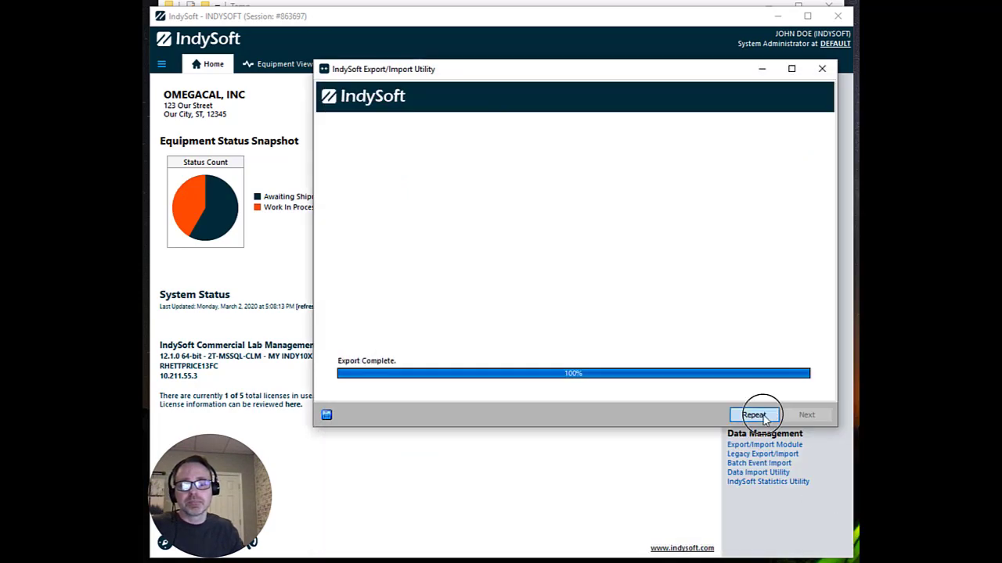
left_click(559, 111)
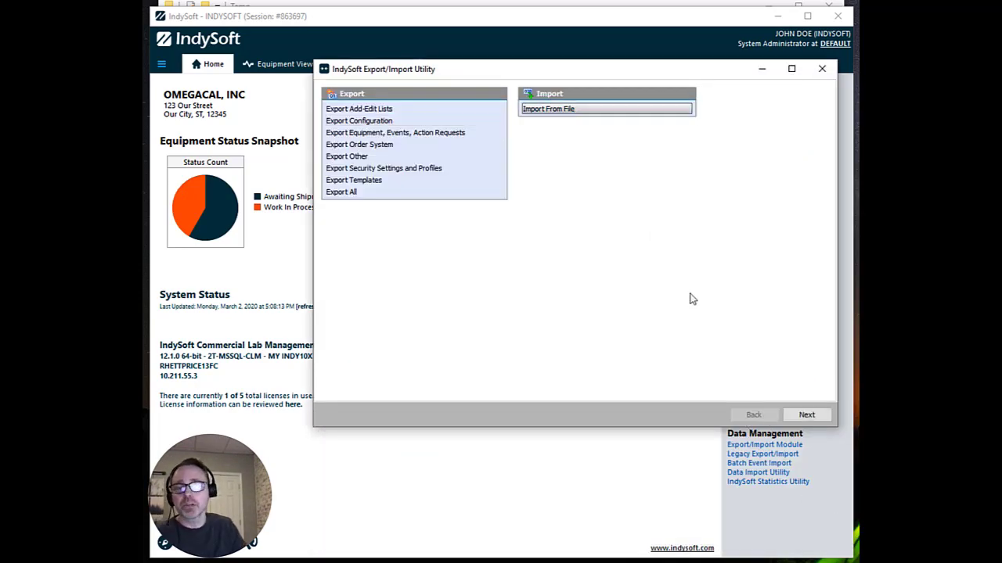
left_click(809, 416)
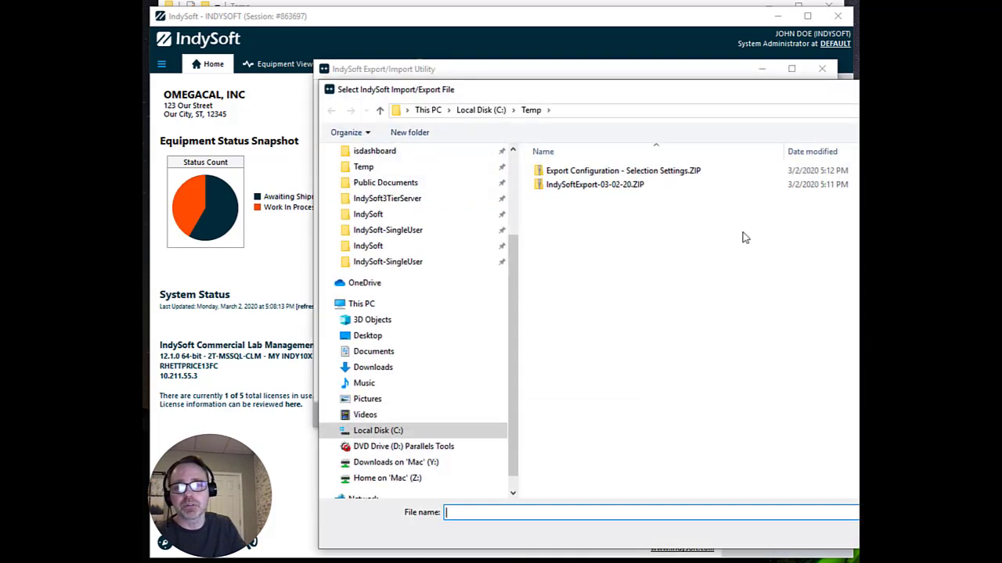
double_click(582, 188)
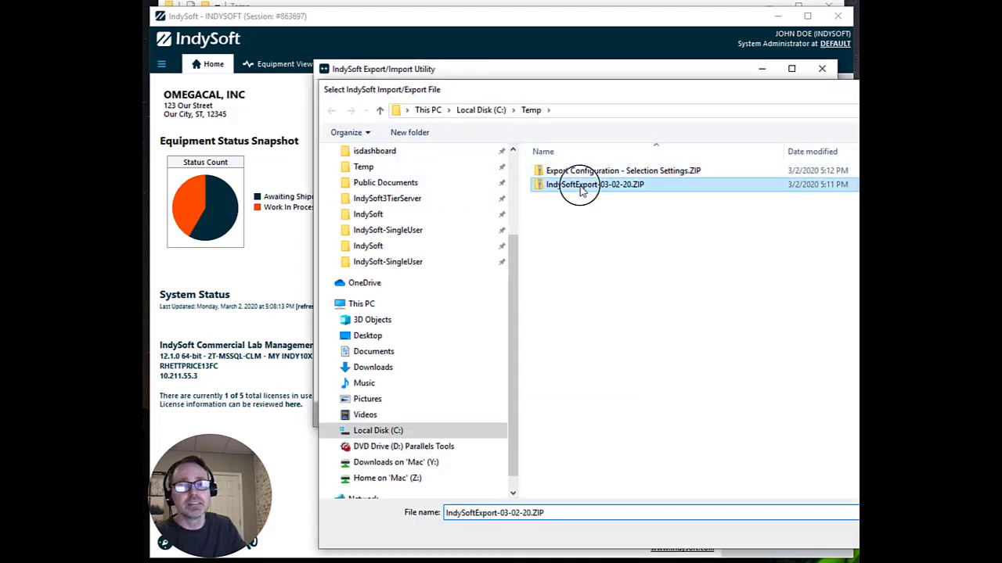
- Preview the Custom Search By/Report/Layout Setup import group, widen its table list and show the Search By/Report/Layout Settings table
left_click(716, 123)
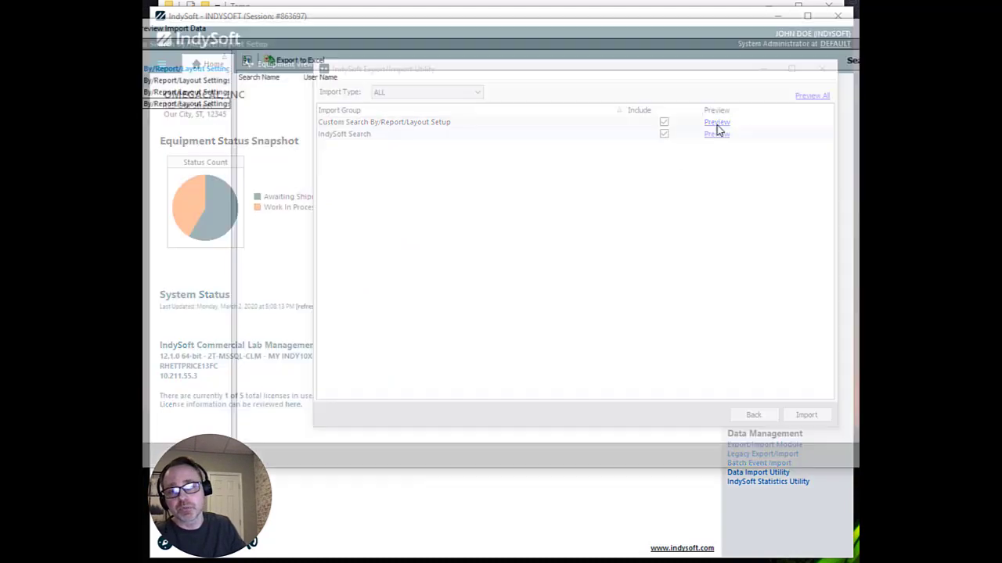
left_click(328, 33)
left_click_drag(335, 30, 487, 62)
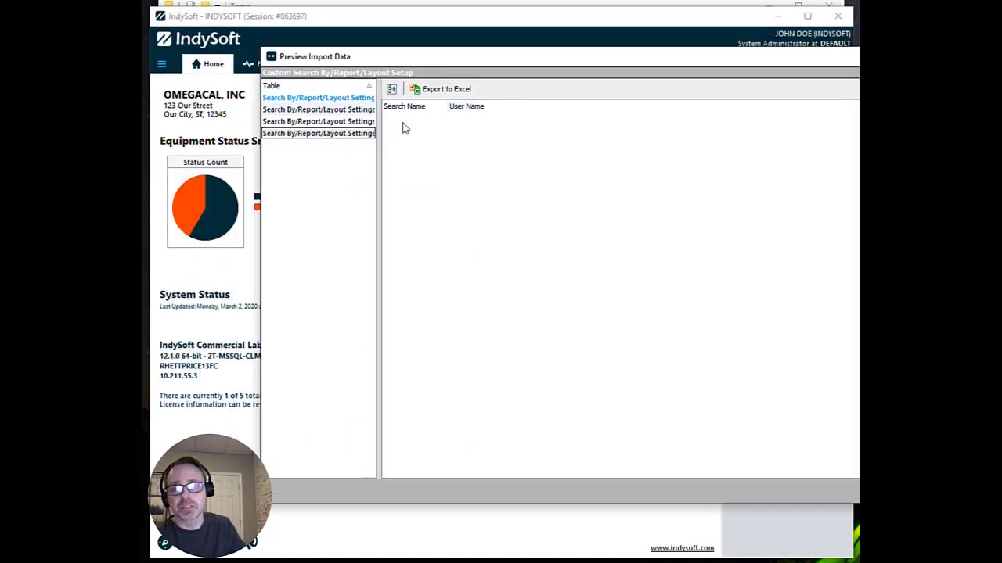
left_click_drag(378, 122, 452, 123)
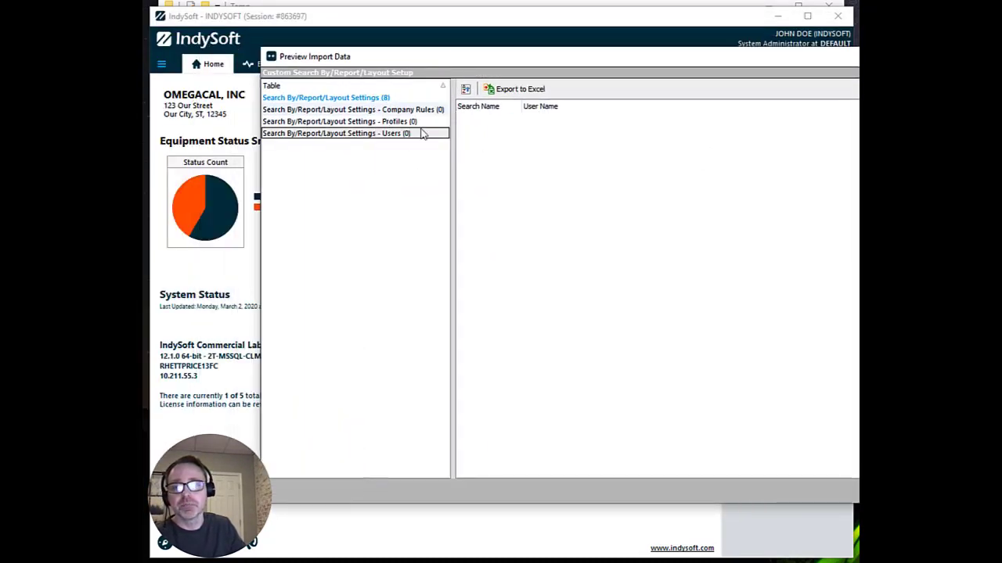
left_click(362, 100)
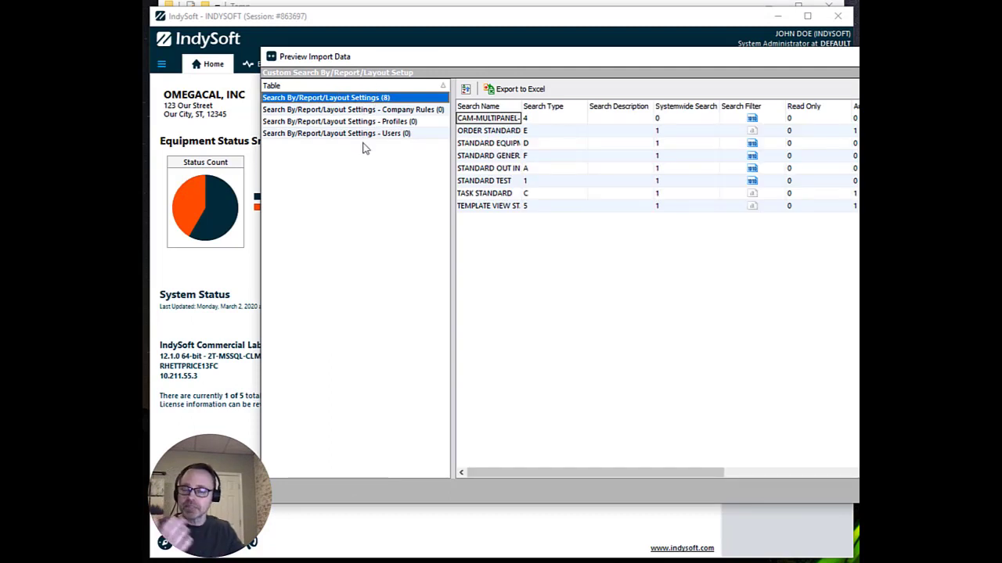
- Widen the Search Name column, look through the STANDARD search records and close the import preview
left_click_drag(521, 107, 574, 122)
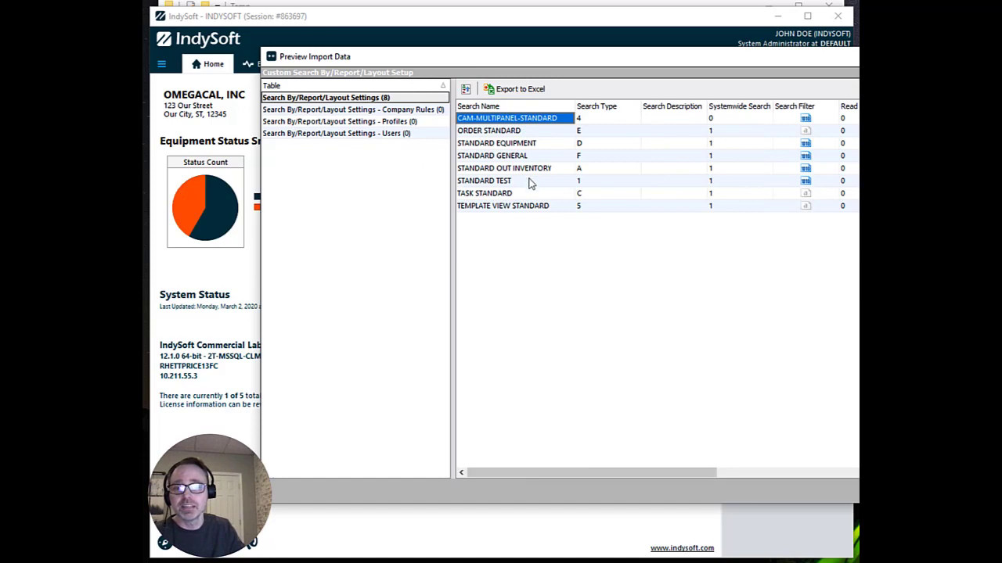
left_click(503, 146)
left_click(482, 156)
left_click(476, 168)
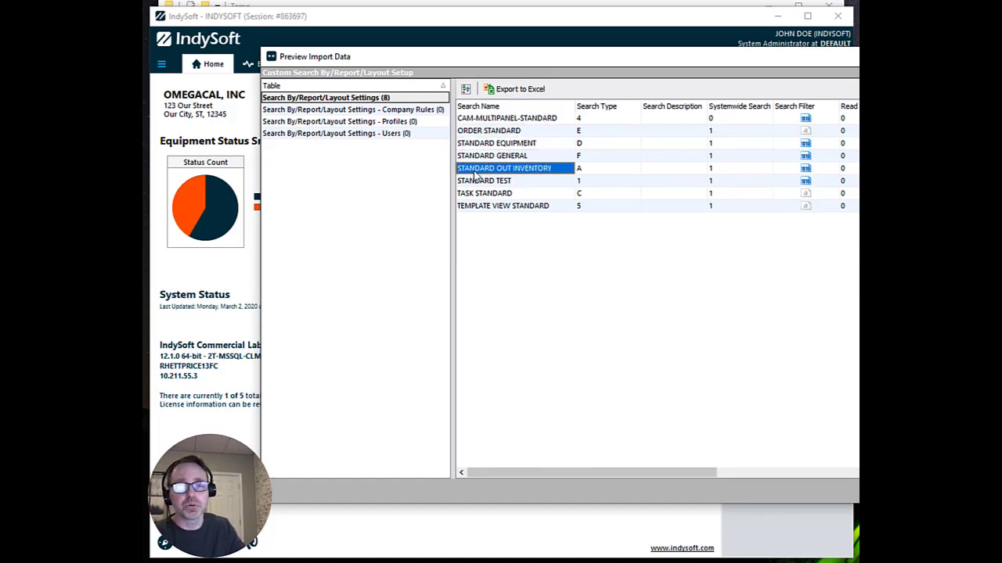
left_click(485, 194)
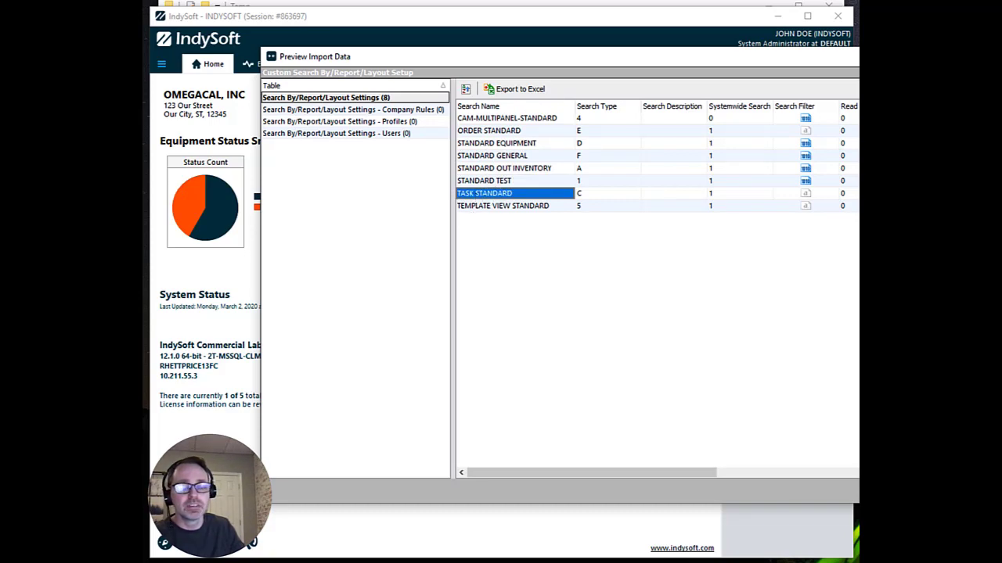
left_click(955, 56)
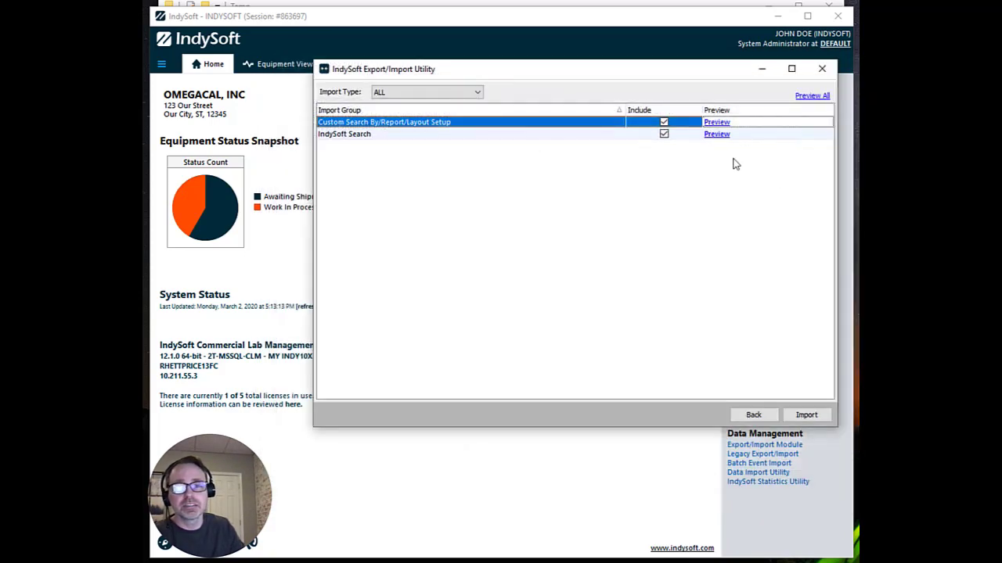
- Preview the IndySoft Search import group and widen its table list to read the full table names
left_click(716, 136)
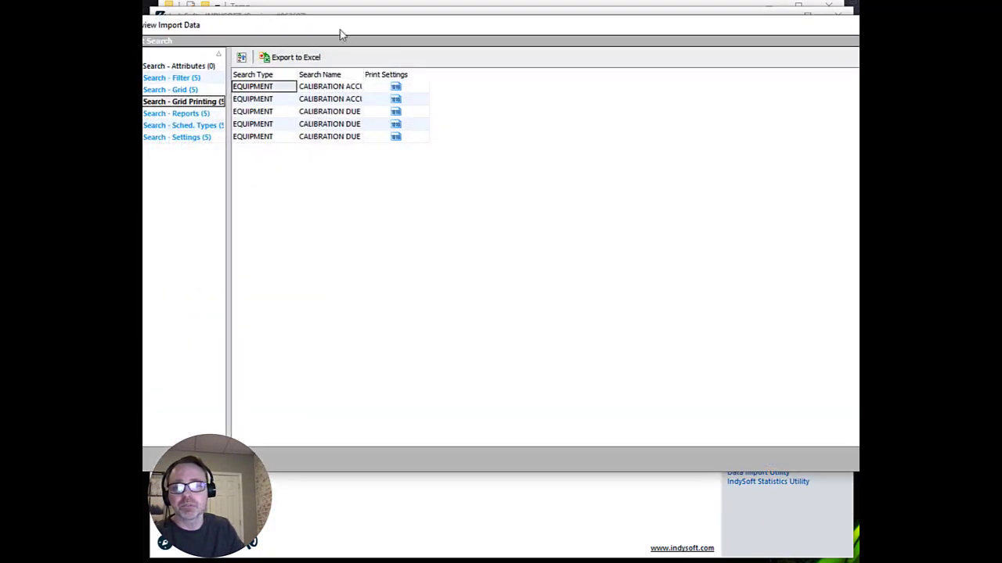
left_click_drag(341, 33, 443, 65)
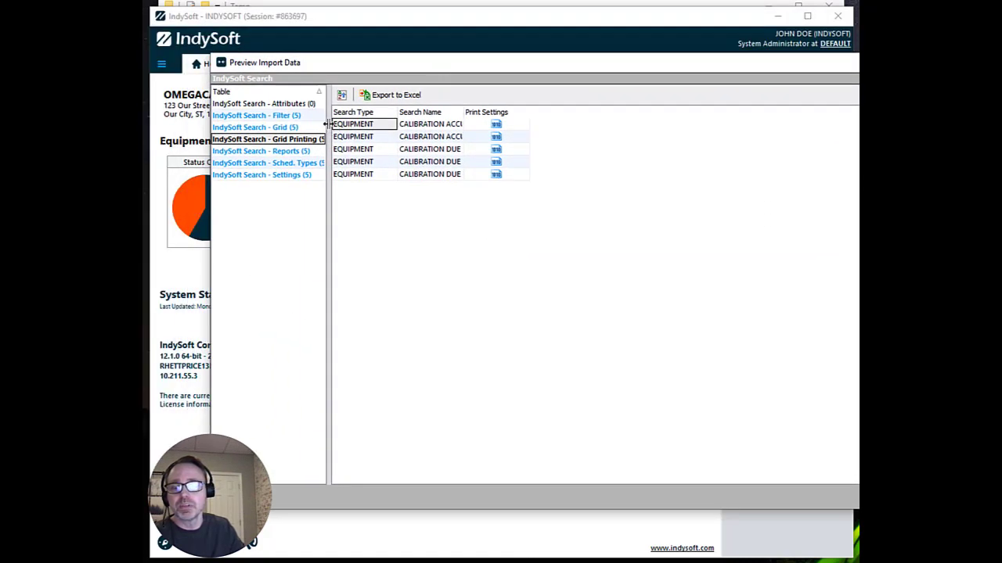
left_click_drag(330, 125, 396, 148)
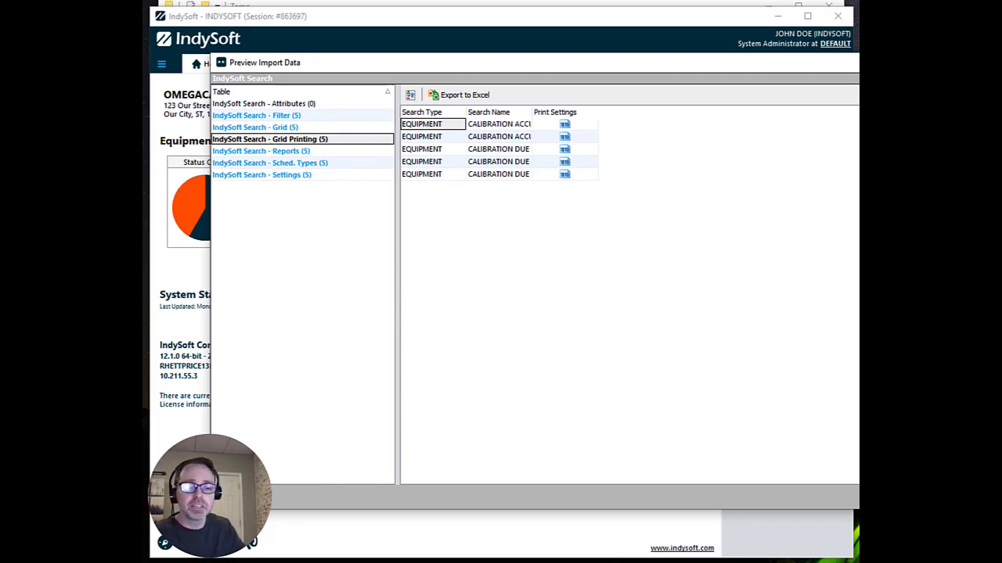
- Close the import preview, return to the wizard's start page and open the Export Configuration group list
key("Escape")
left_click(761, 414)
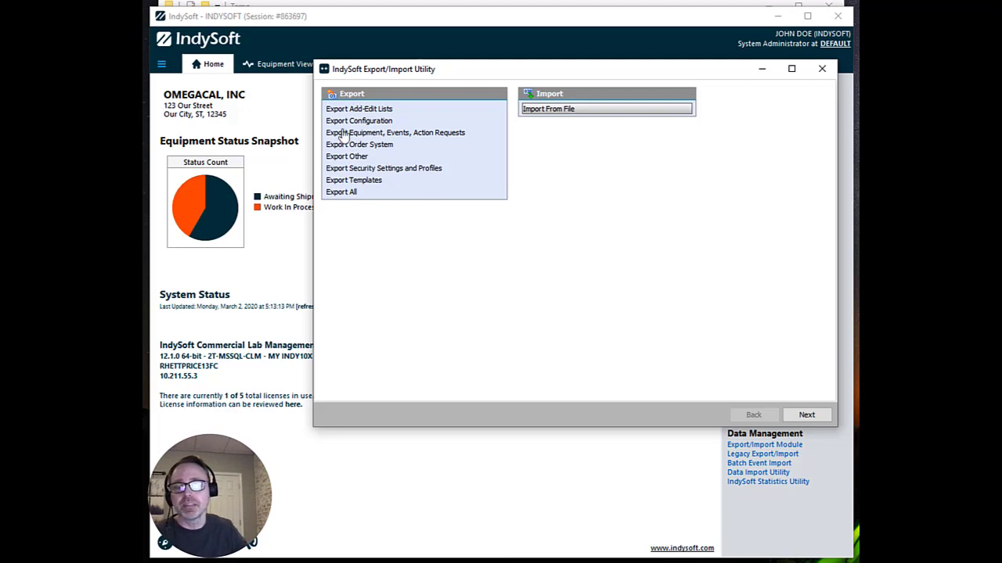
left_click(350, 123)
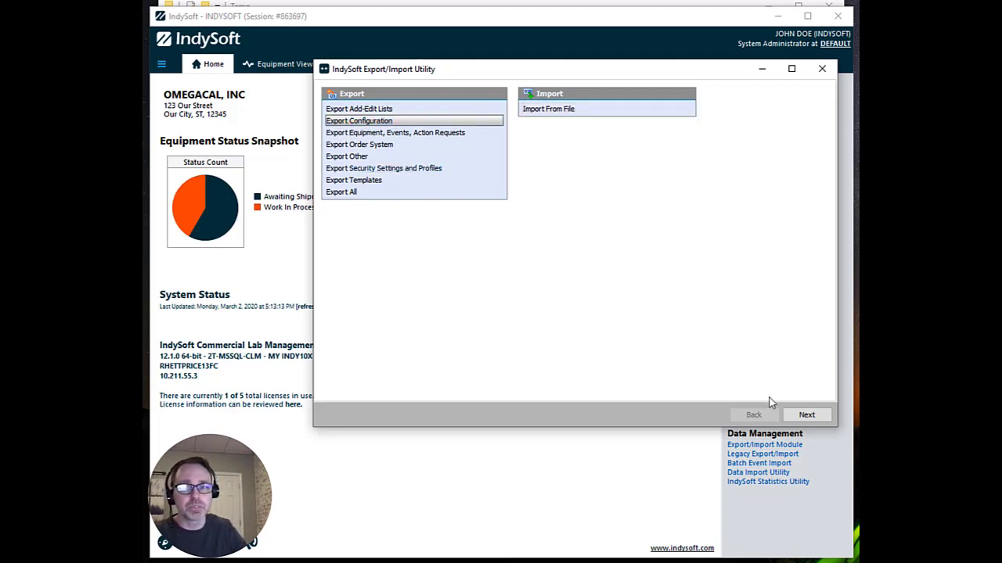
left_click(806, 415)
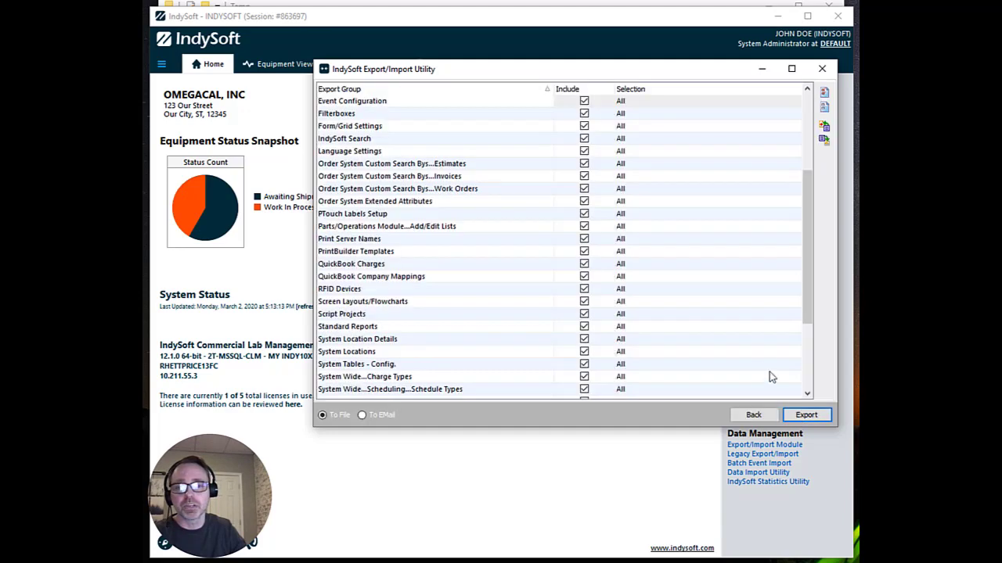
- Load the saved export settings from Export Configuration - Selection Settings.ZIP and review the included export groups from the beginning of the list
left_click(824, 142)
left_click_drag(597, 93, 424, 33)
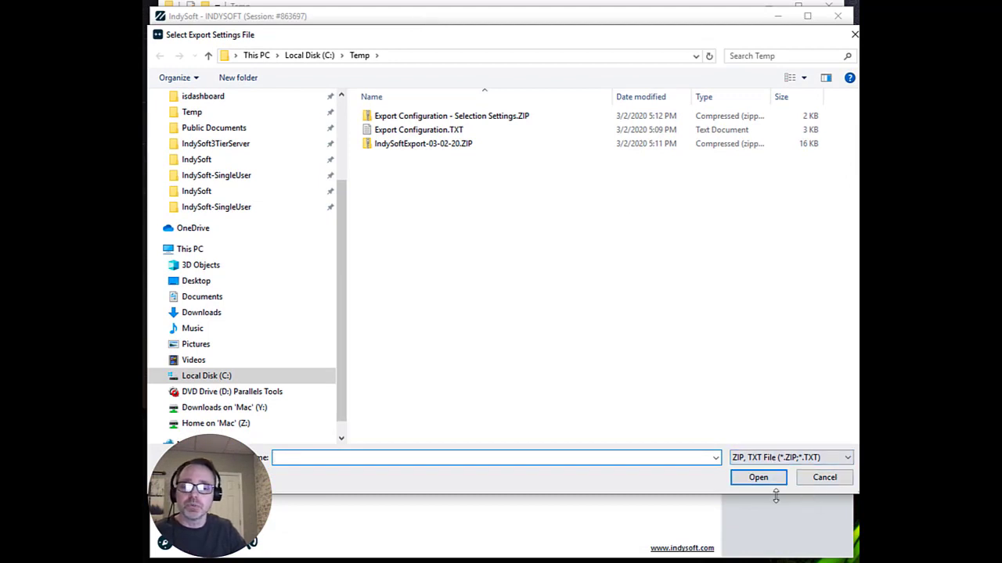
left_click_drag(775, 494, 775, 441)
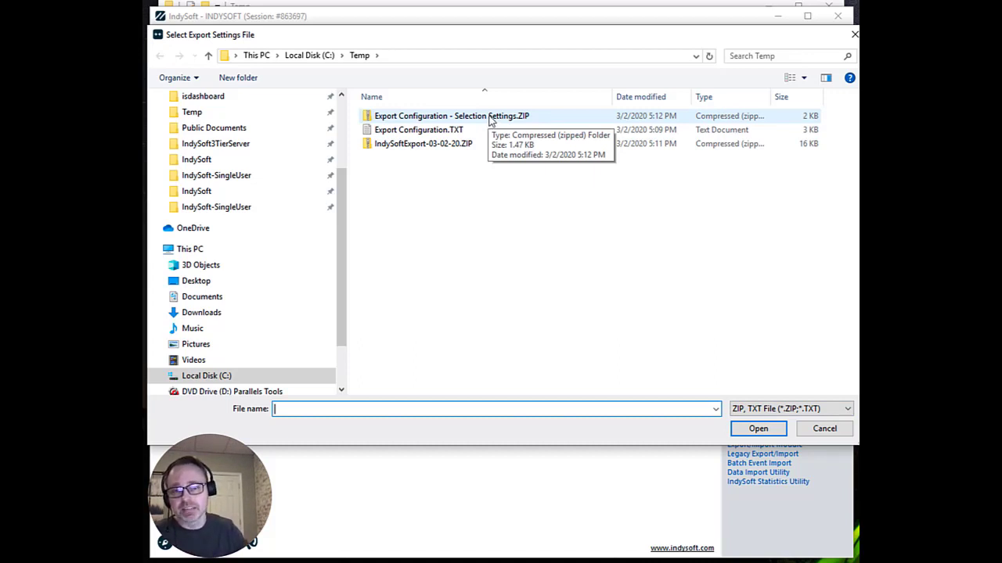
double_click(489, 118)
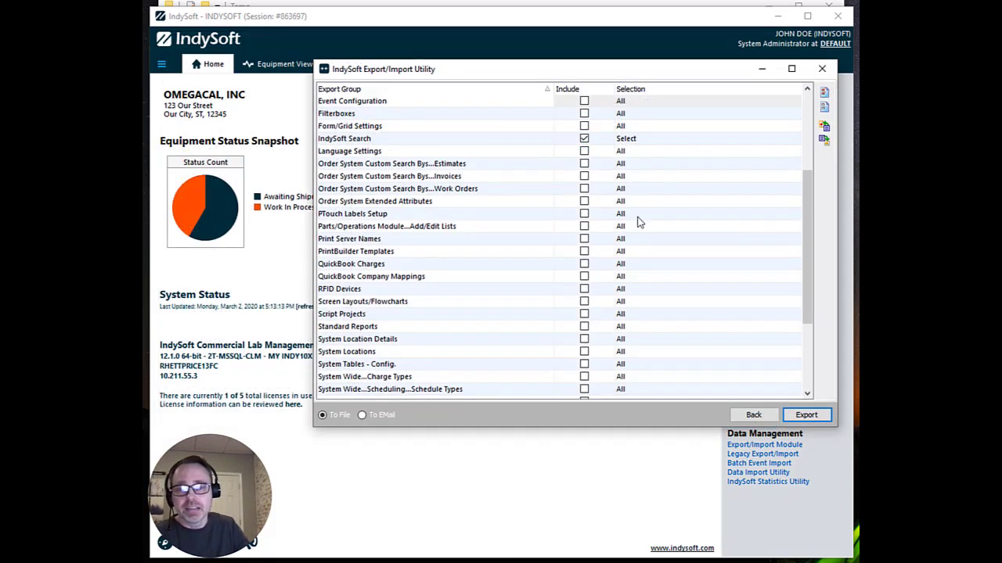
left_click(807, 119)
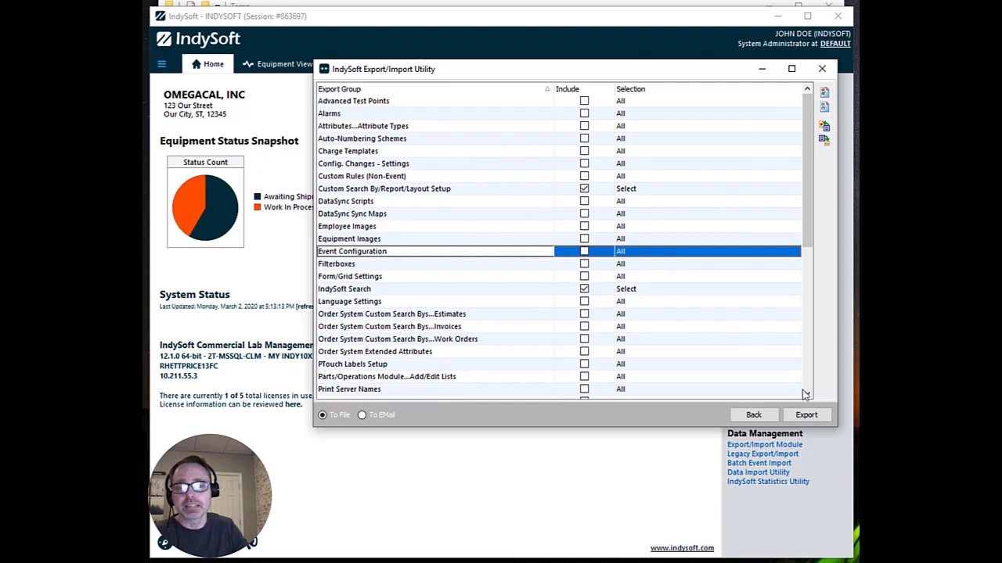
- Start the export and add the preselected IndySoft Search records and the Search By/Report/Layout records filtered by Search Name contains STANDARD
left_click(818, 420)
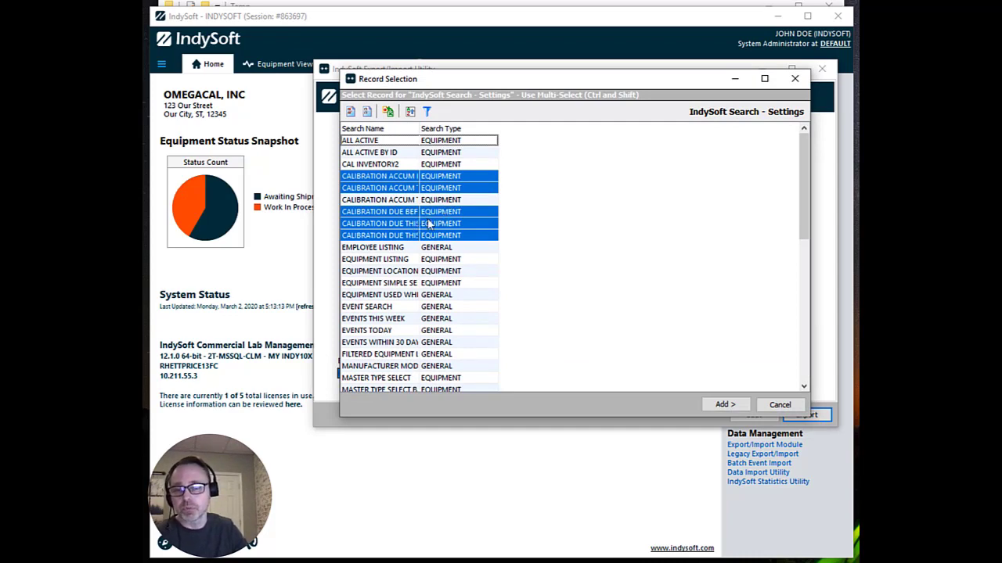
left_click(727, 405)
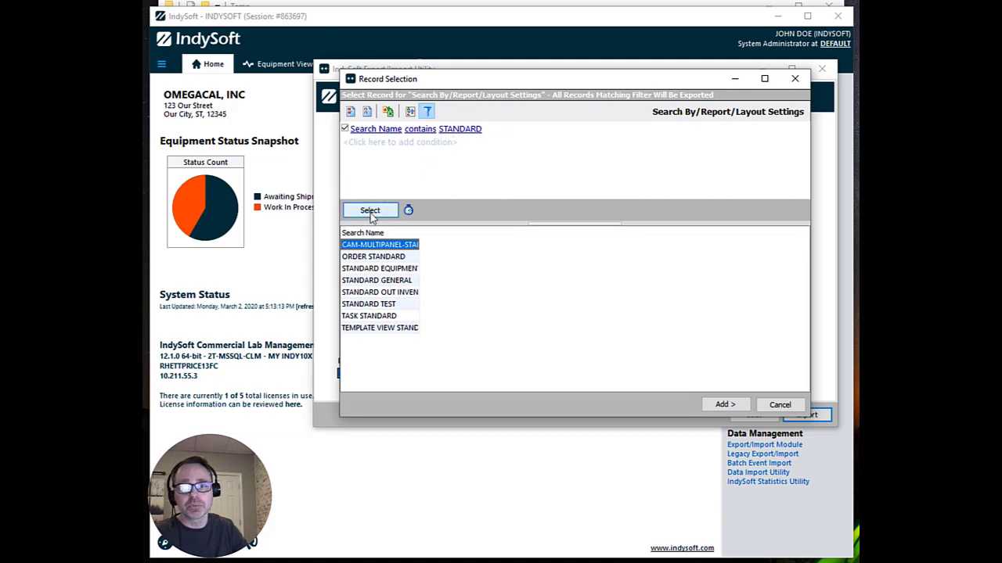
left_click(725, 403)
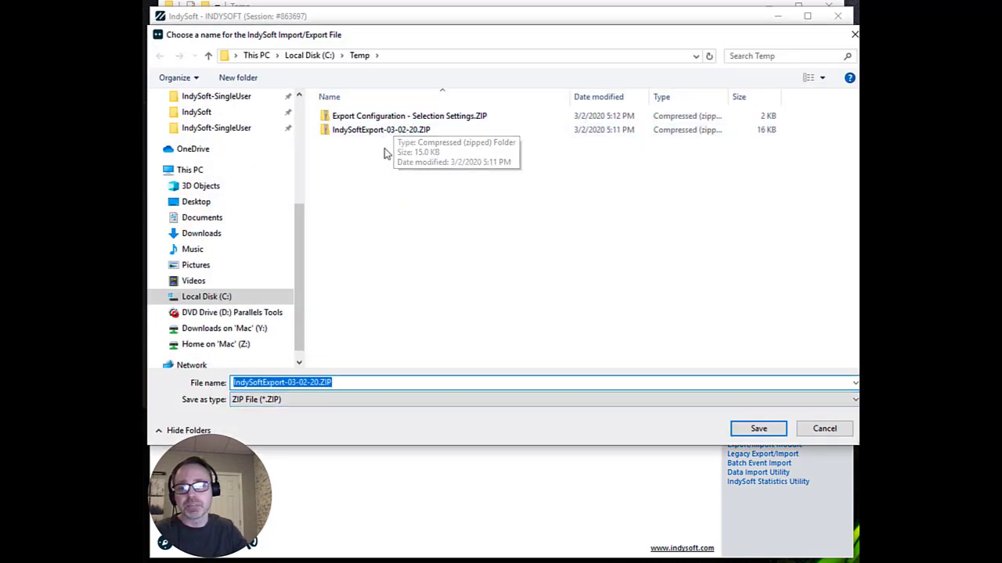
- Save the export file in the Temp folder as IndySoftExport-03-02-20 - Week 2.ZIP and dismiss the completion message
left_click(379, 381)
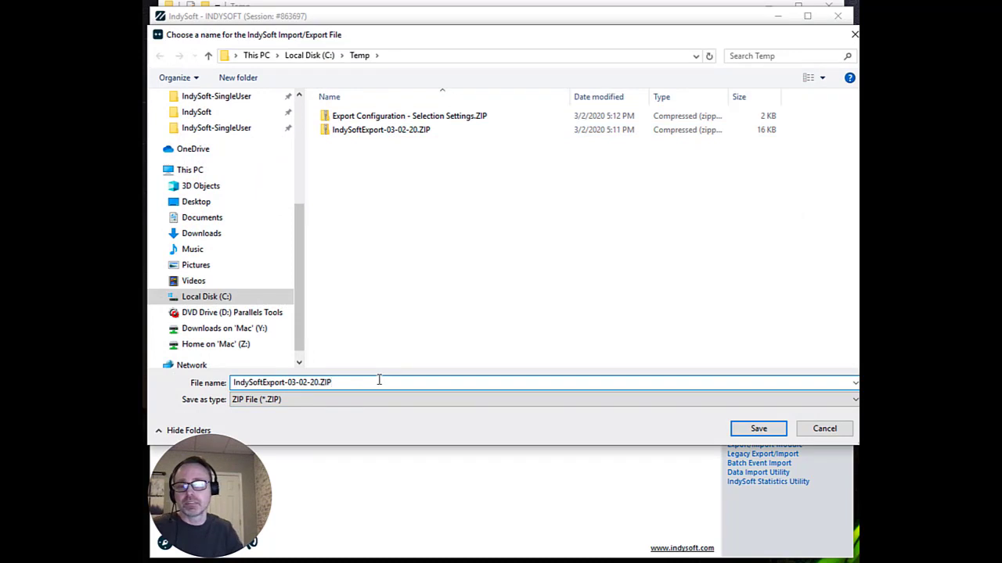
type("- Week 2")
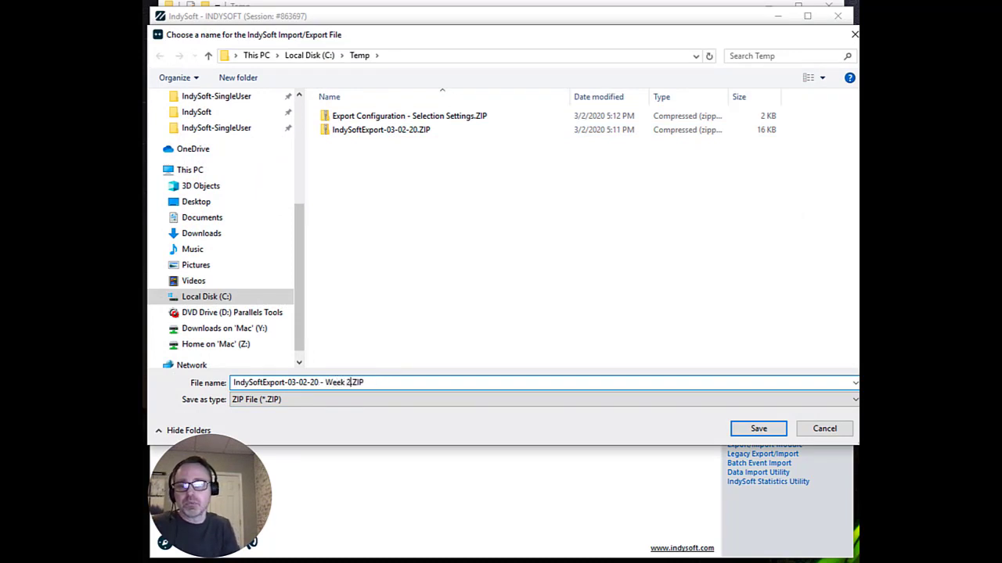
key("Return")
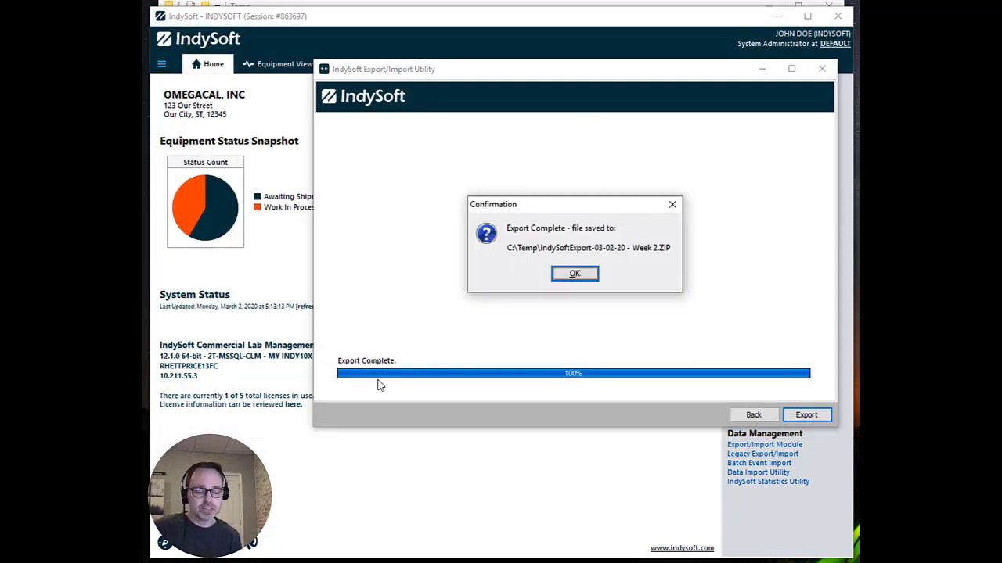
key("Return")
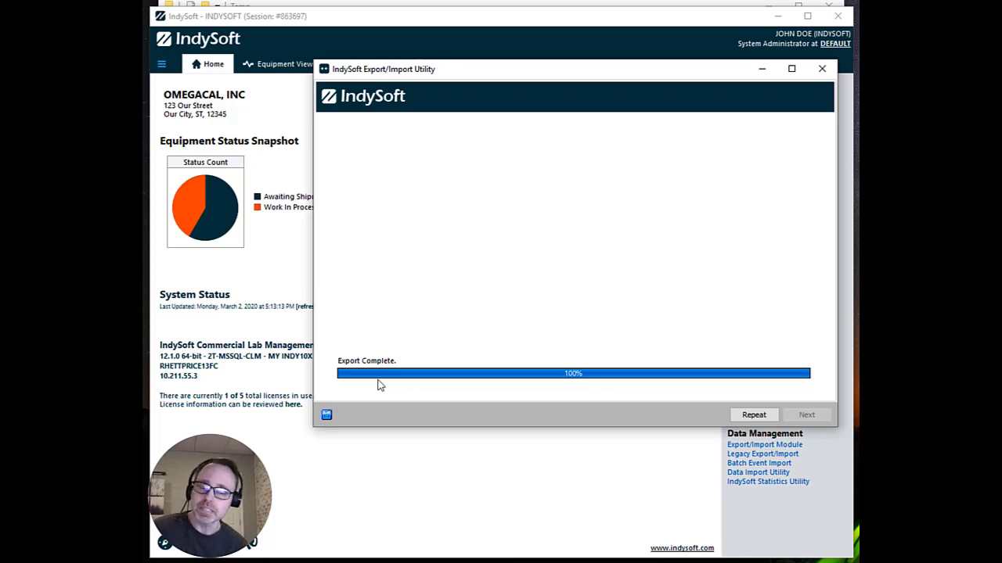